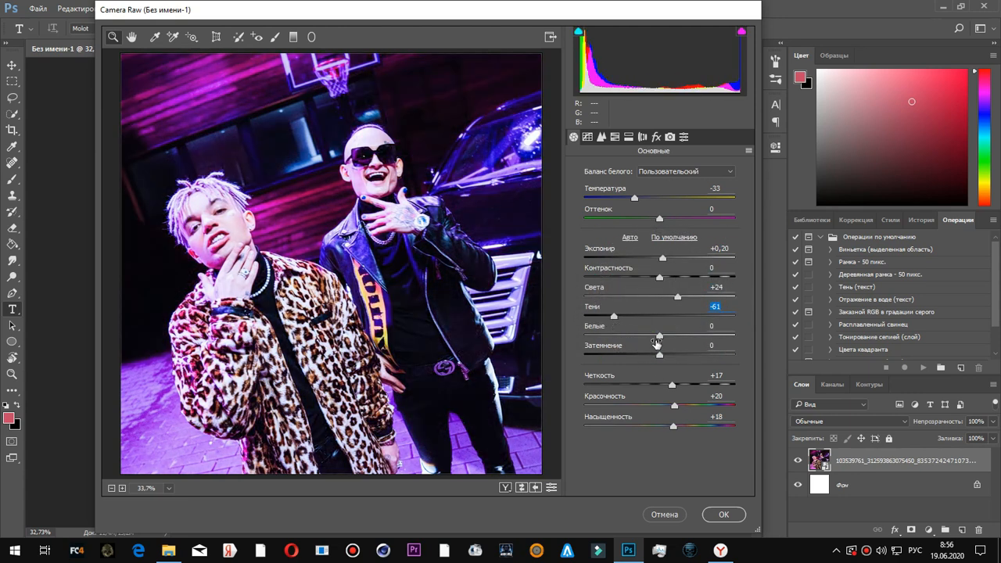
- Set Camera Raw sharpening to 49, masking 32, luminance noise reduction 33, calibration shadow tint +29, red hue +11 and blue hue +3, and apply the filter
left_click(599, 137)
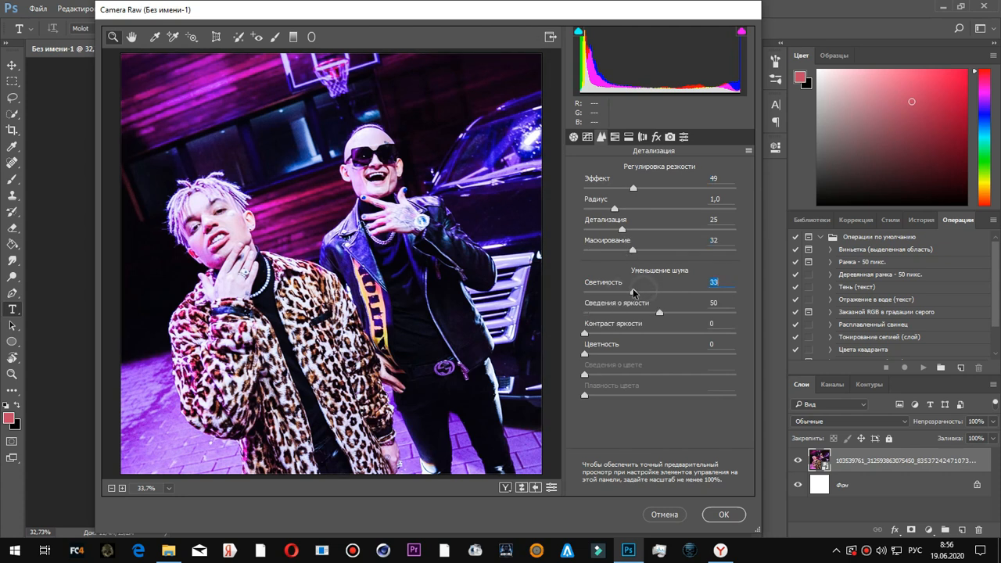
left_click(657, 138)
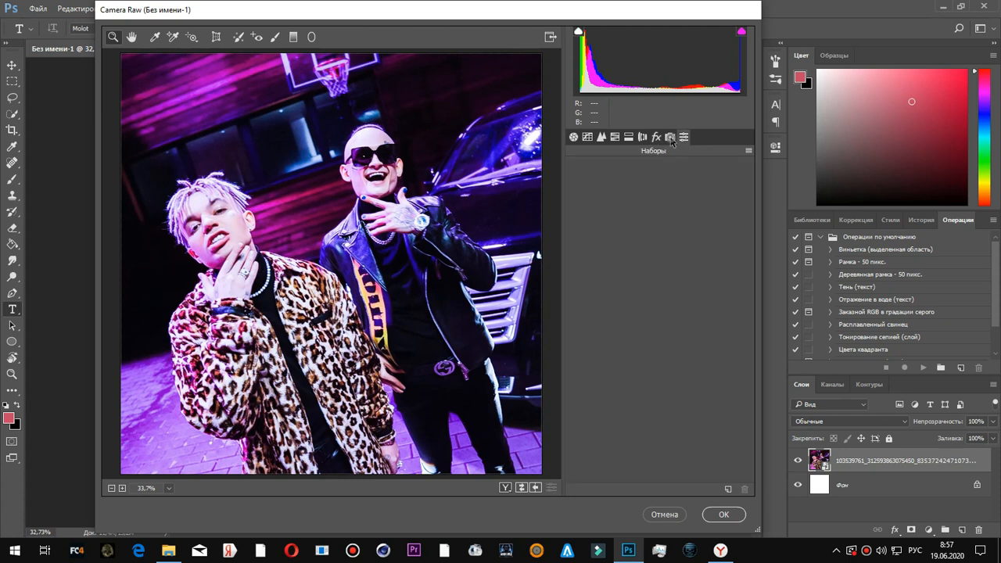
left_click(670, 137)
left_click_drag(660, 218, 656, 220)
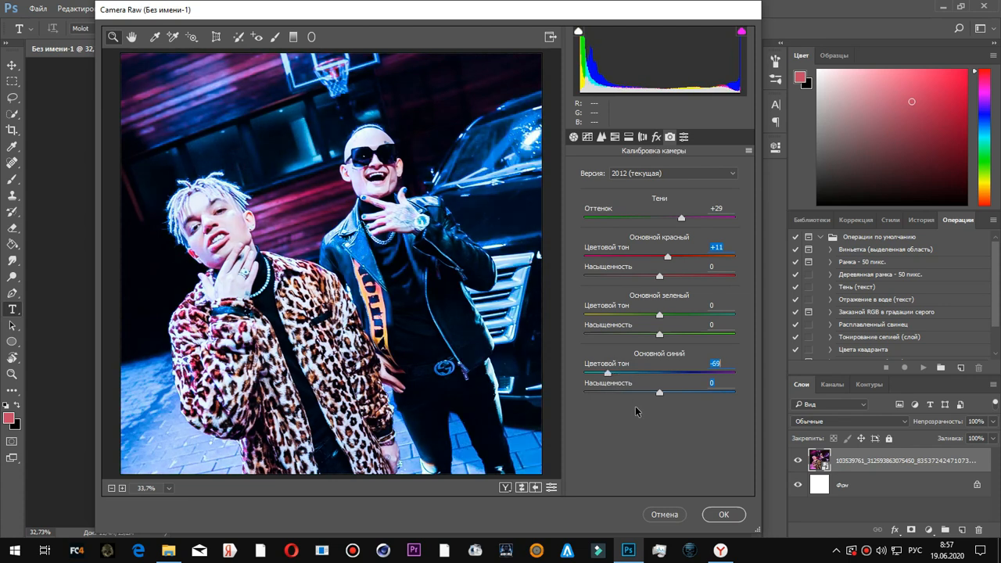
left_click_drag(653, 375, 663, 374)
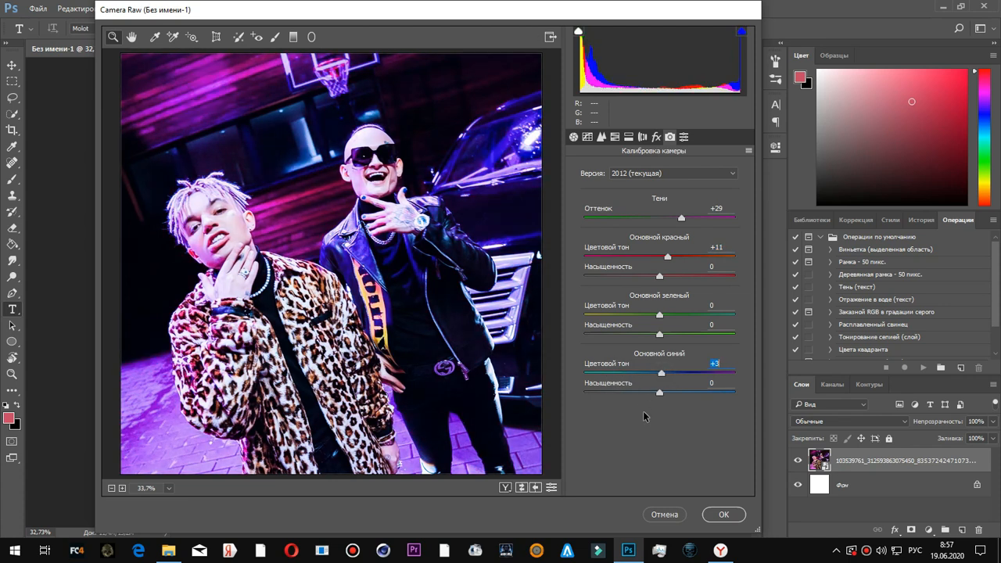
left_click(724, 514)
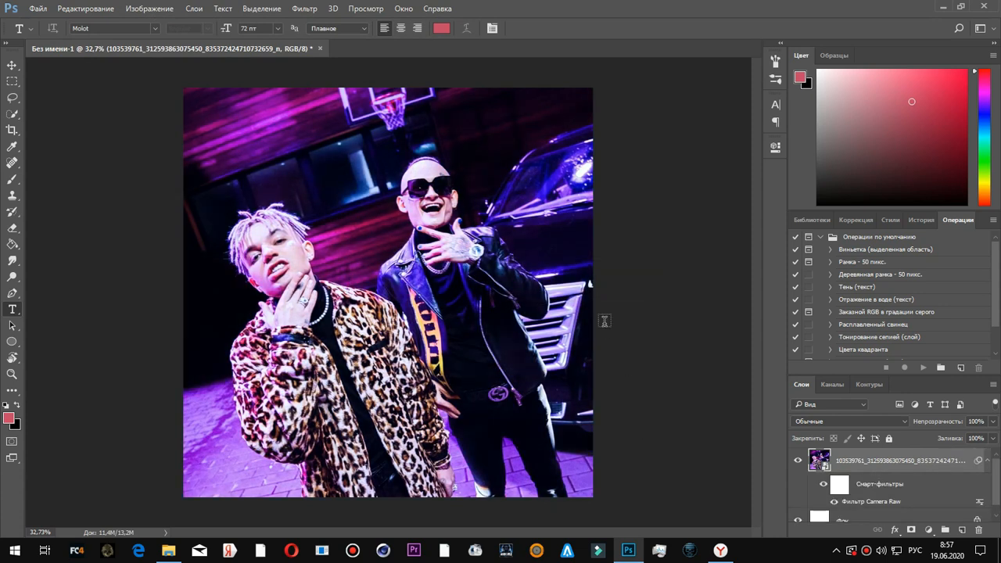
- Collapse the Actions panel group to icons and enlarge the Layers panel
scroll(437, 370, "down", 1)
scroll(437, 370, "up", 2)
scroll(376, 383, "down", 1)
left_click_drag(867, 373, 851, 267)
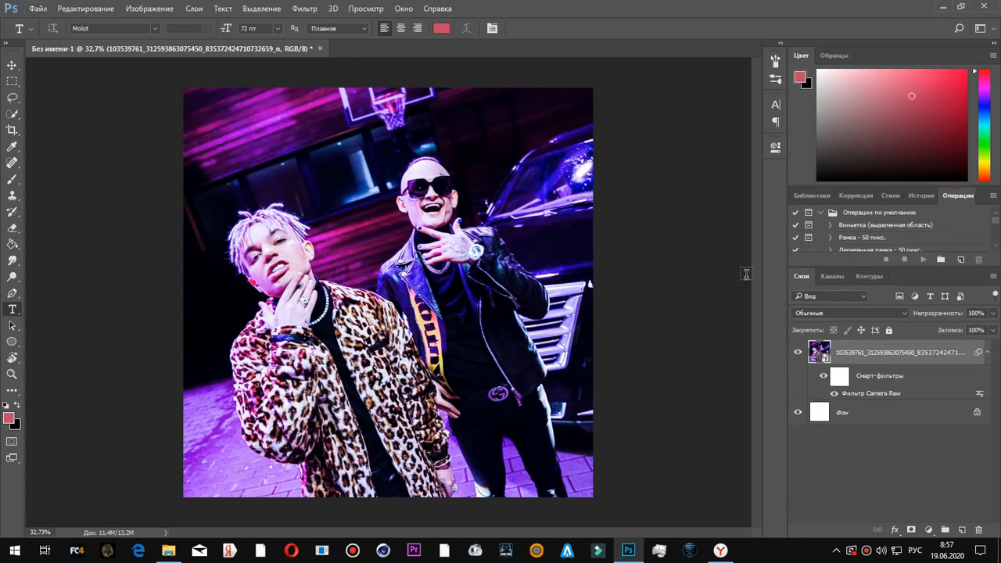
left_click_drag(983, 198, 773, 182)
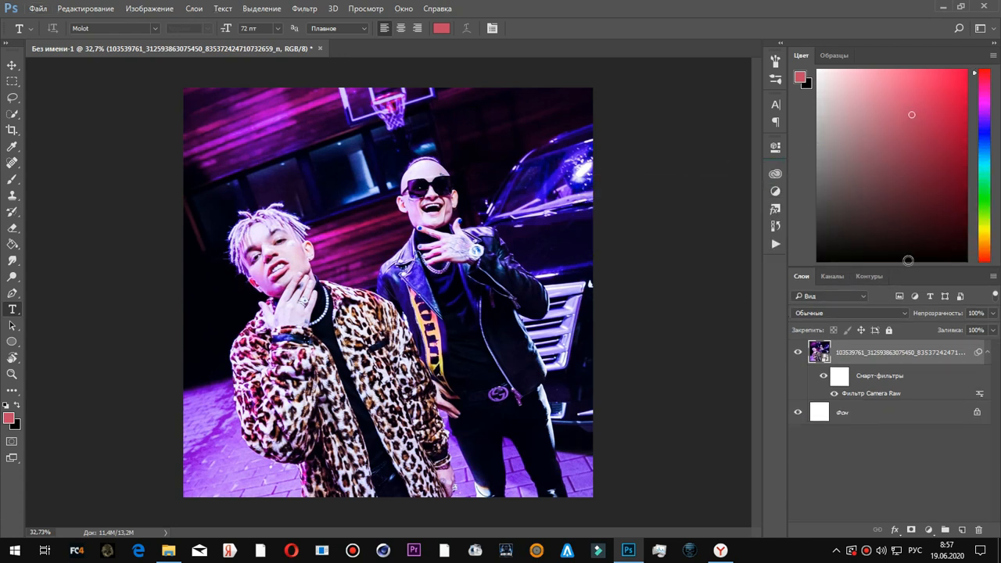
left_click_drag(921, 235, 921, 203)
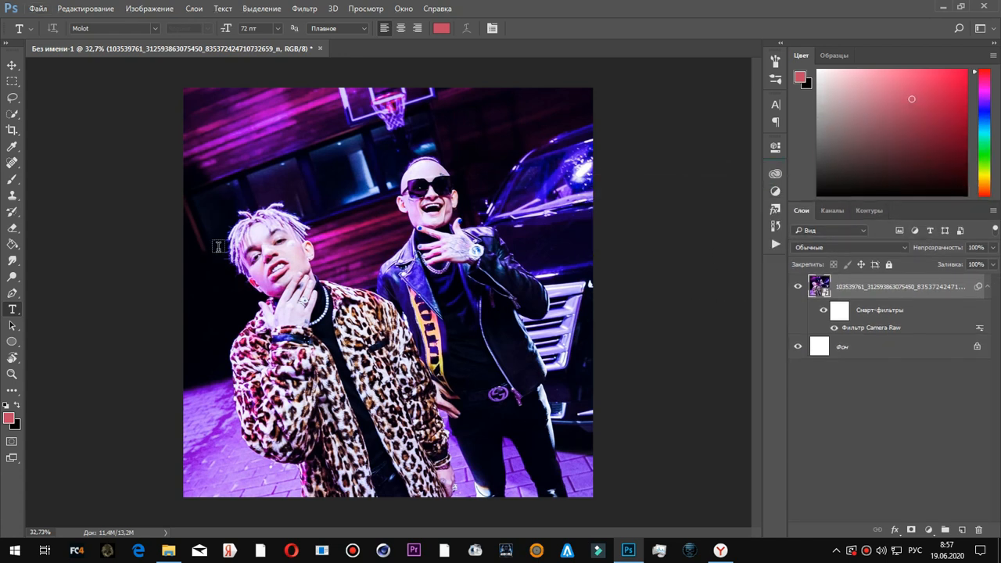
- Add the text CADILLAC in Molot 72 pt over the leopard coat and scale it up to about 473%
left_click(250, 440)
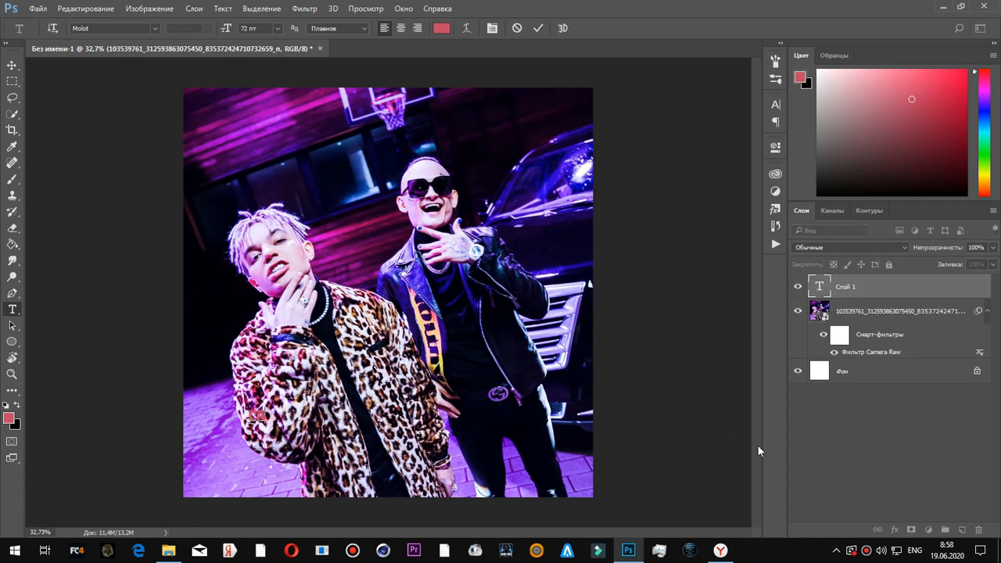
left_click(877, 445)
left_click(854, 293)
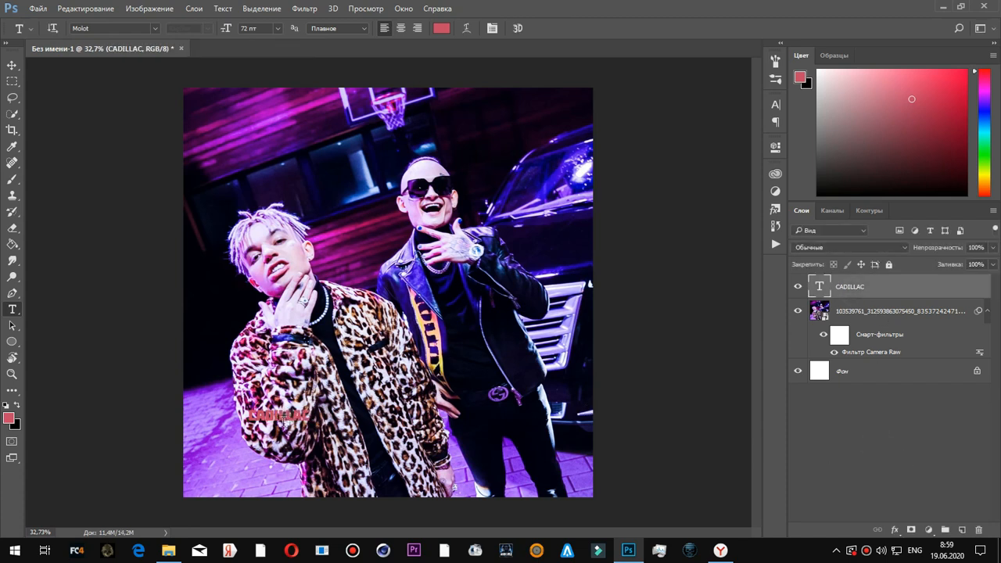
key("ctrl+t")
left_click_drag(313, 406, 537, 329)
key("Return")
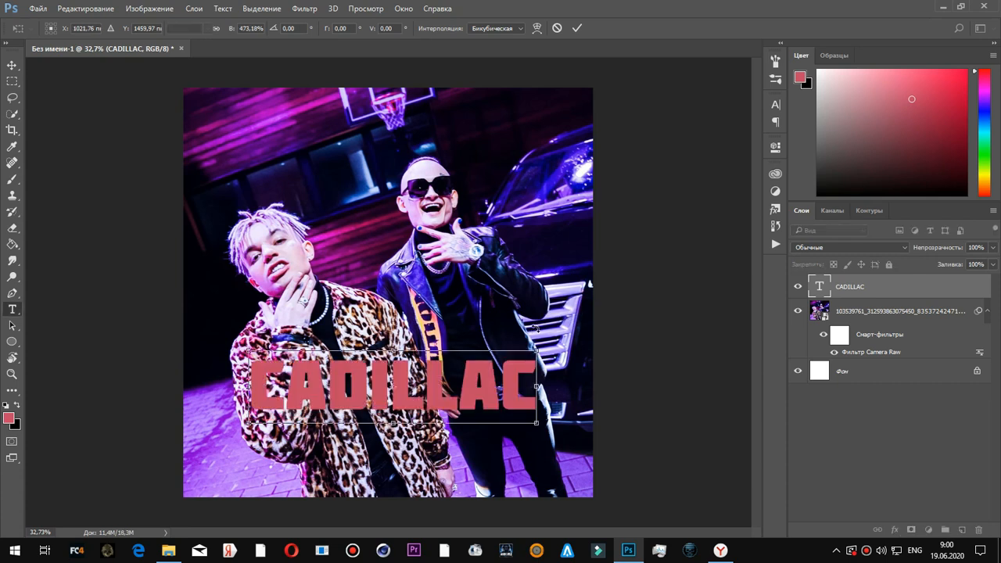
- Recolour the CADILLAC text white, tilt it upward to the right and place it in the photo's lower-right corner
left_click(440, 30)
left_click_drag(744, 244, 614, 157)
left_click(943, 198)
key("ctrl+t")
mouse_move(542, 374)
left_mouse_down()
mouse_move(496, 336)
mouse_move(576, 362)
mouse_move(556, 372)
left_mouse_up()
key("Return")
- Start a new 72 pt text line in the photo's upper part and set its font to Gagalin
scroll(357, 145, "down", 5)
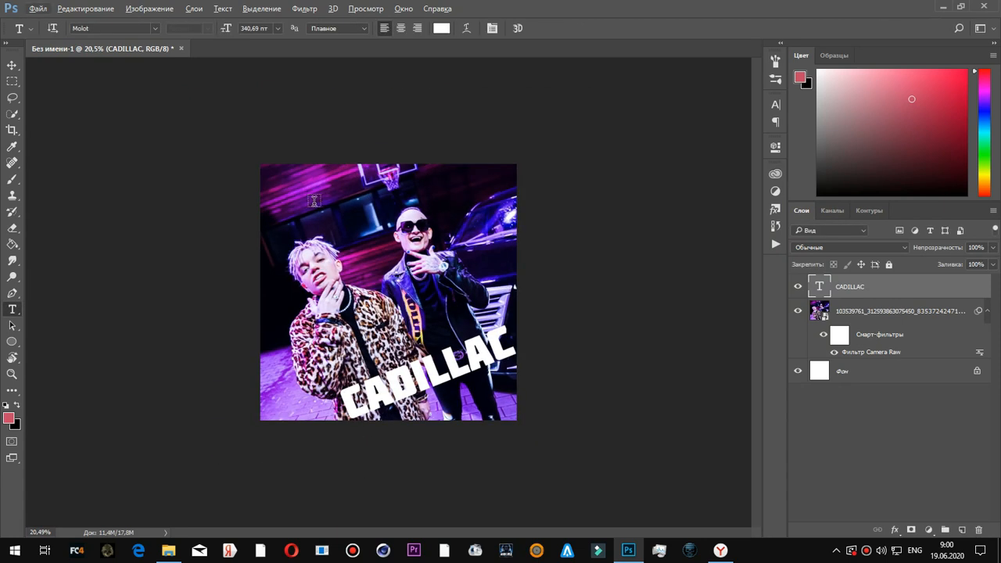
scroll(238, 145, "up", 6)
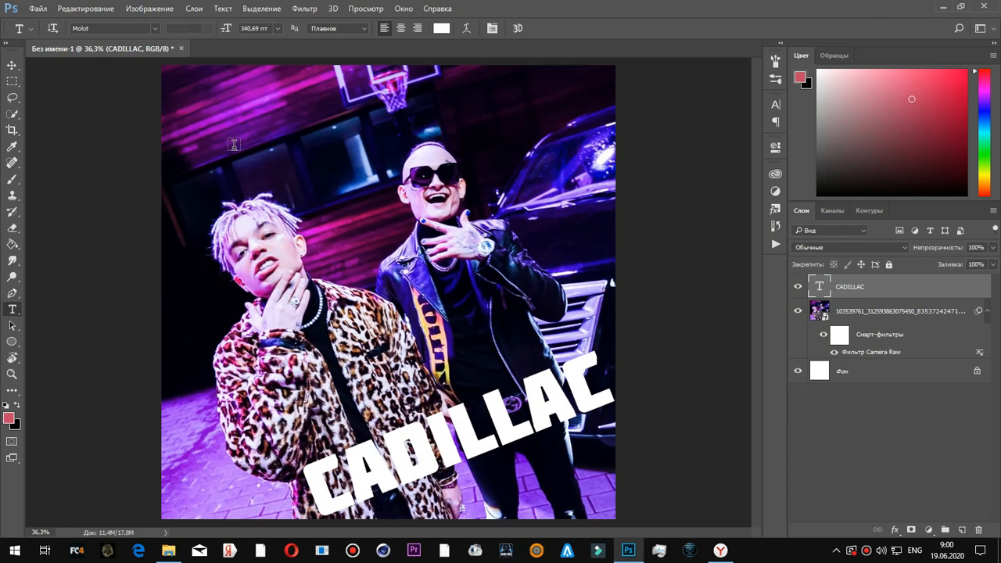
left_click(155, 30)
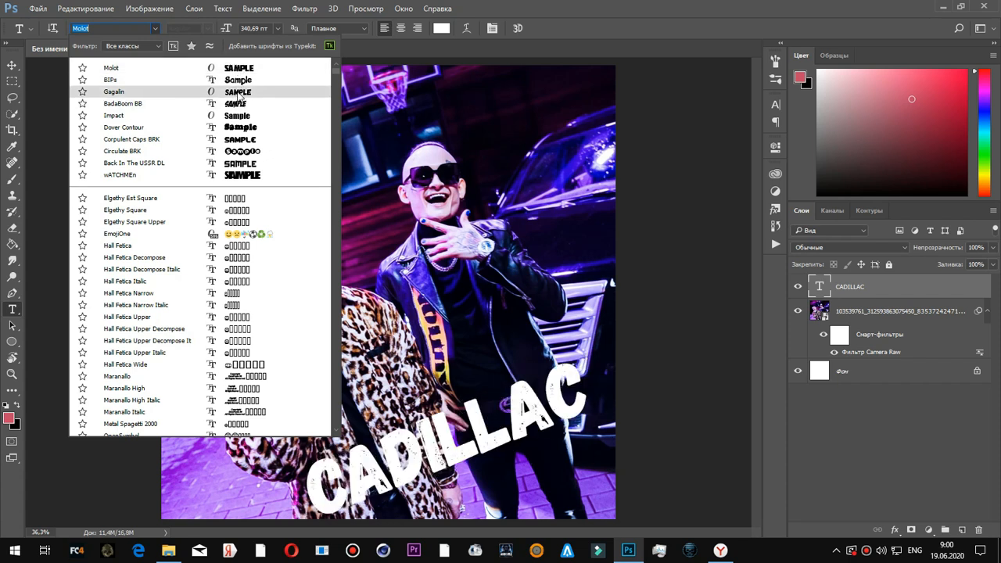
left_click(372, 47)
left_click(237, 152)
left_click(155, 29)
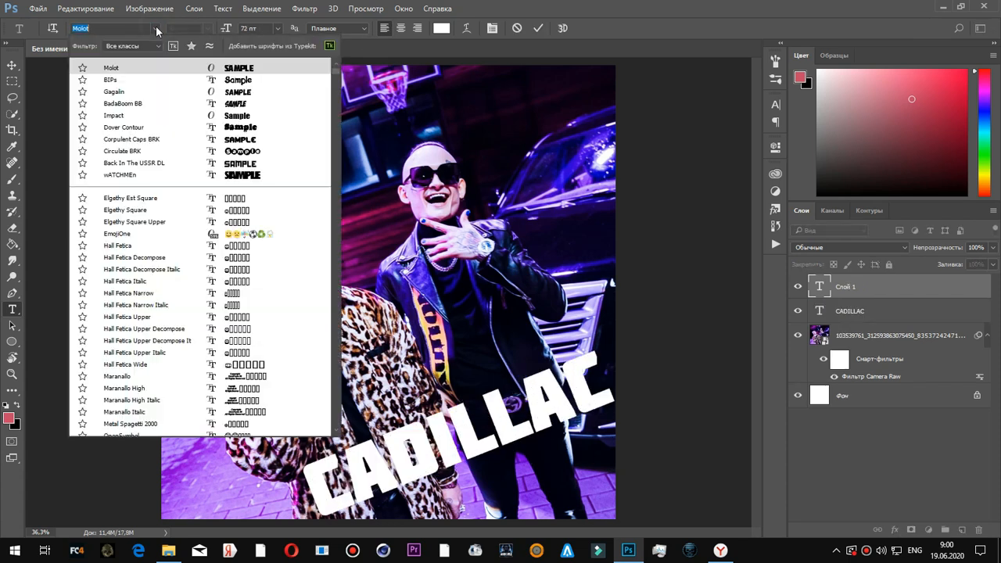
left_click(250, 91)
- Enter MORGENSHTERN FEAT ЭЛДЖЕЙ as the new line's text and commit it
type("MORGENSHJ")
type("ERS")
key("BackSpace")
type("N FEAT")
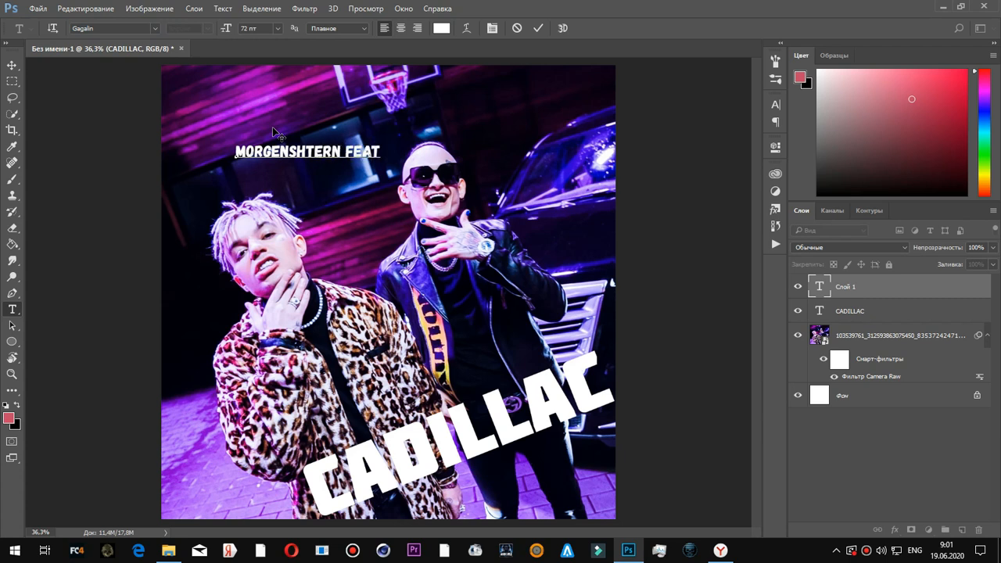
key("alt+shift")
type("Э")
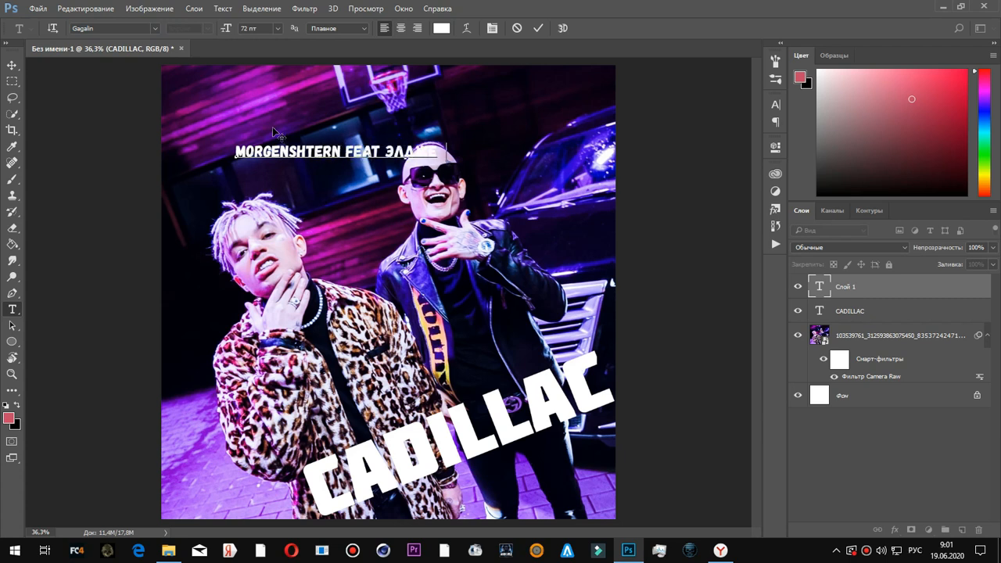
type("ЛДЖЕЙ")
left_click(872, 291)
- Enlarge the MORGENSHTERN FEAT ЭЛДЖЕЙ text to about 142 pt and place it across the top of the photo
key("ctrl+t")
left_click_drag(437, 163, 576, 250)
key("Return")
scroll(429, 263, "down", 1)
scroll(428, 263, "up", 1)
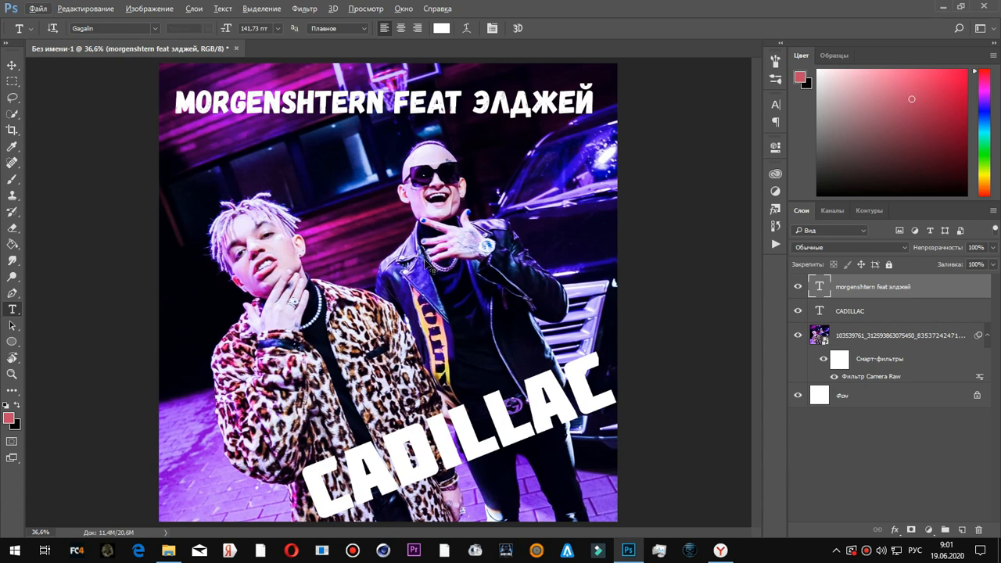
scroll(425, 259, "down", 1)
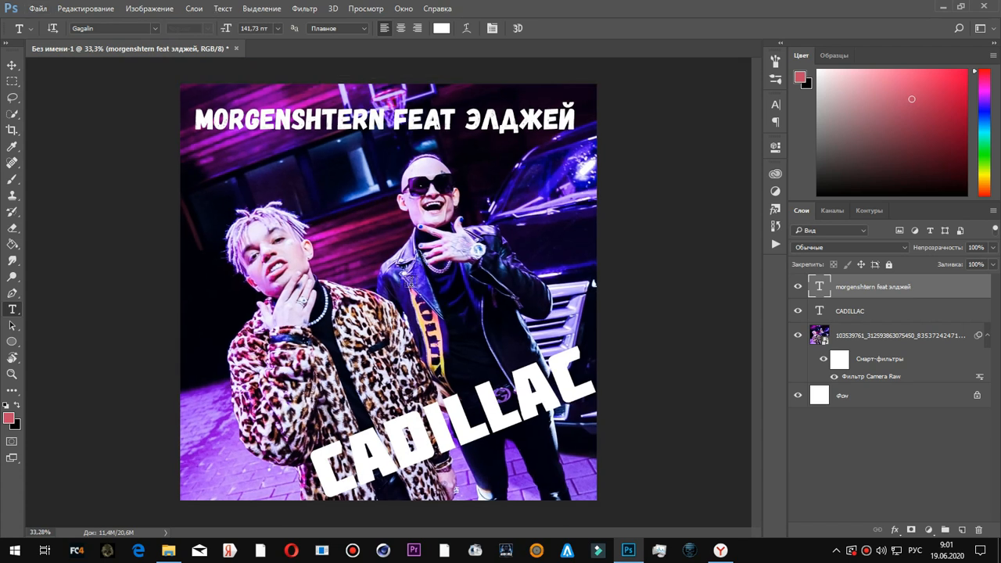
- Hide the artist text layer and add an empty layer directly above the photo
left_click(799, 291)
left_click(894, 360)
left_click(962, 530)
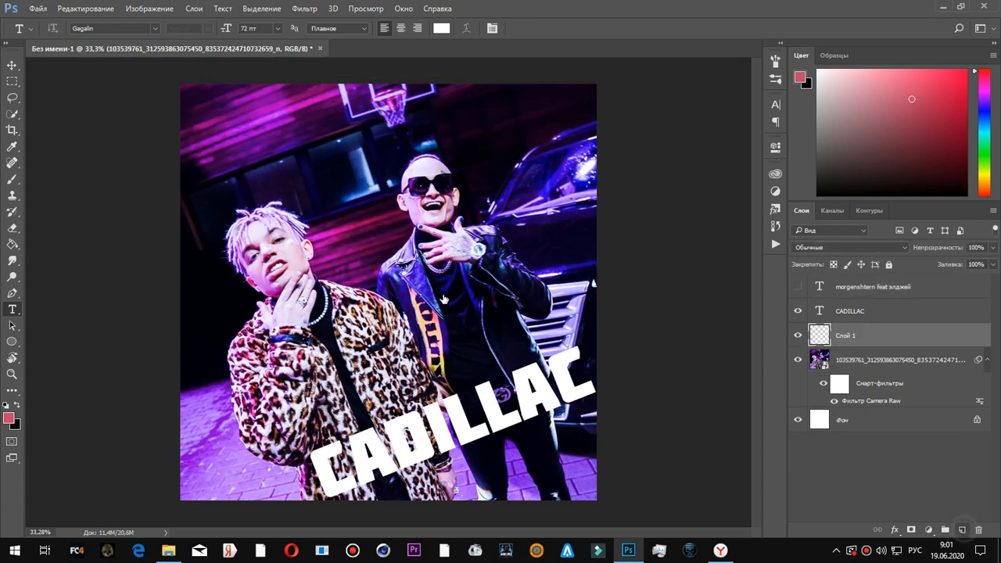
- Select a full-height vertical strip along the photo's right edge, fill it with black and clear the selection
key("m")
left_click_drag(180, 83, 47, 463)
left_click(440, 215)
left_click_drag(610, 68, 517, 503)
right_click(557, 356)
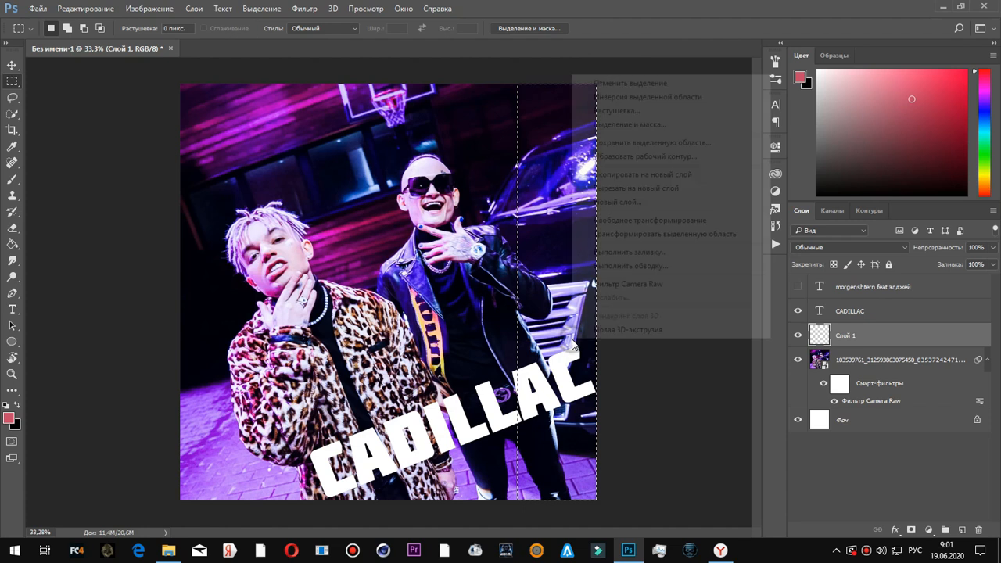
left_click(621, 252)
left_click(611, 156)
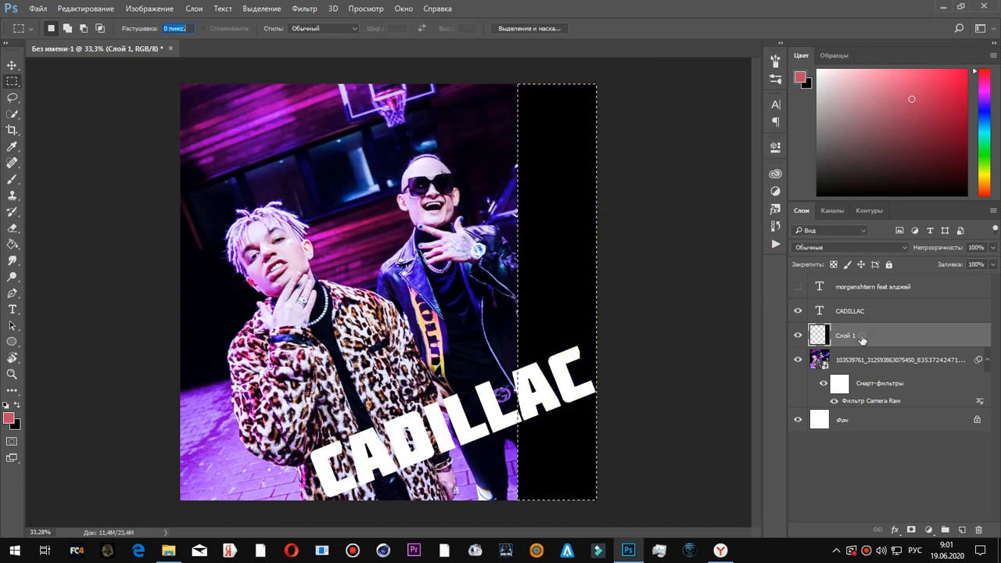
right_click(532, 236)
left_click(533, 238)
- Rotate the CADILLAC text to vertical, reading upward, and position it on the black strip
left_click(850, 312)
key("ctrl+t")
left_click_drag(628, 412, 586, 211)
left_click_drag(567, 305, 610, 271)
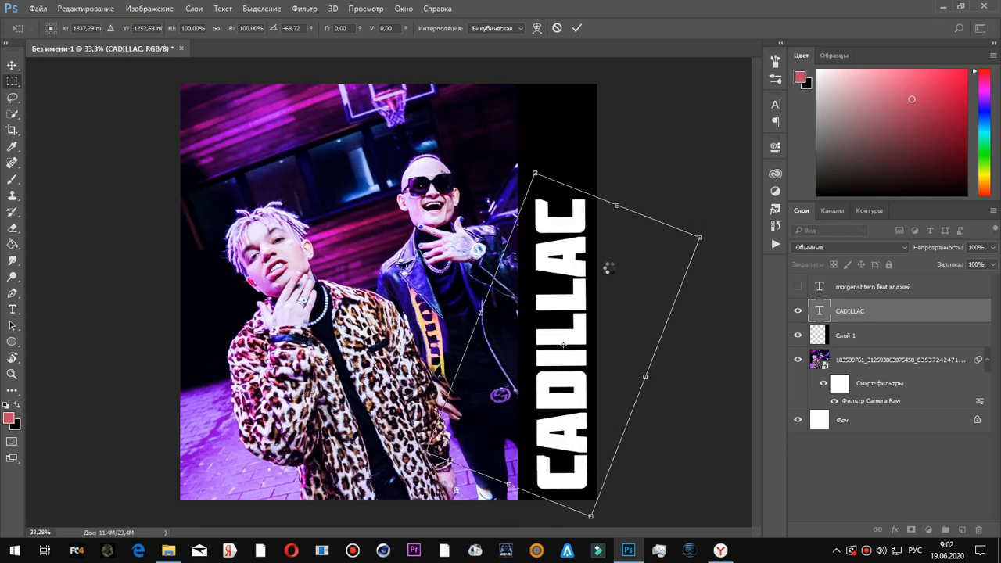
- On the strip's layer, select a full-width band along the photo's top edge and fill it with black at 100% opacity
left_click(825, 339)
left_click_drag(177, 75, 726, 150)
right_click(470, 105)
left_click(572, 283)
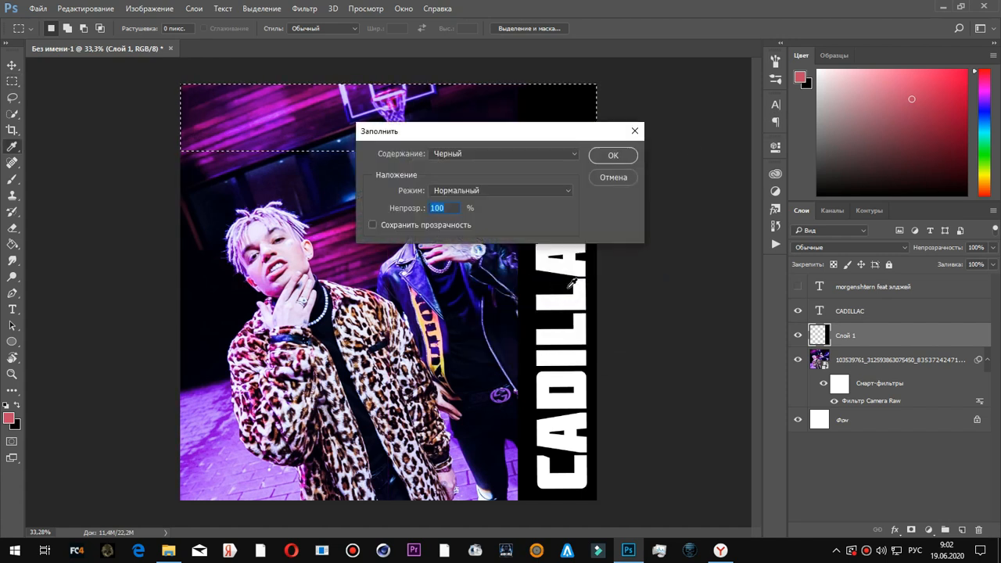
key("Return")
- Show the artist text layer again and clear the selection
left_click(868, 287)
left_click(798, 286)
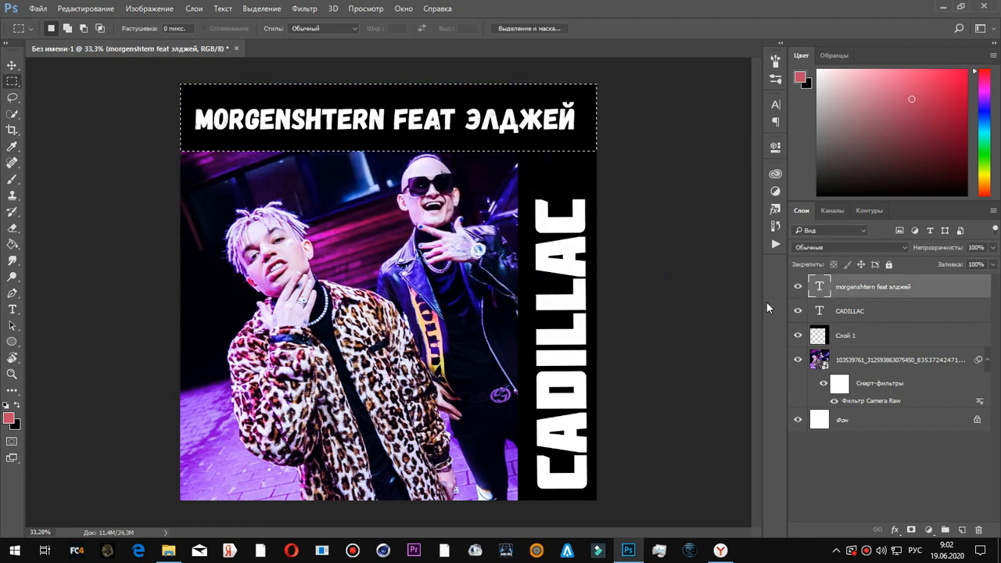
right_click(406, 131)
left_click(438, 141)
- Stretch the artist text to the full cover width and centre it in the black top band
key("ctrl+t")
left_click_drag(487, 133, 473, 125)
left_click_drag(372, 128, 370, 144)
left_click_drag(561, 118, 597, 117)
key("Return")
scroll(415, 217, "up", 1)
key("ctrl+minus")
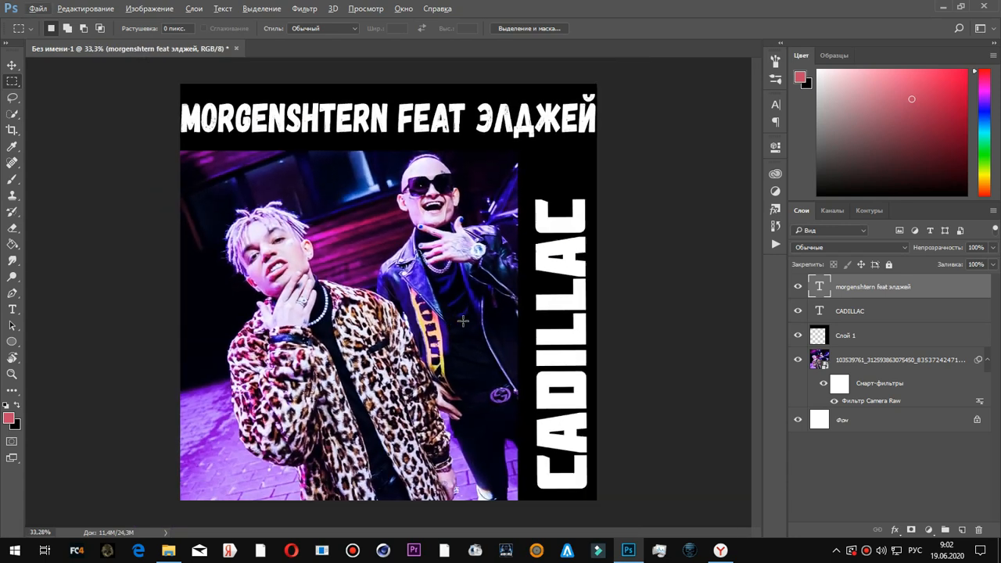
scroll(463, 383, "down", 1)
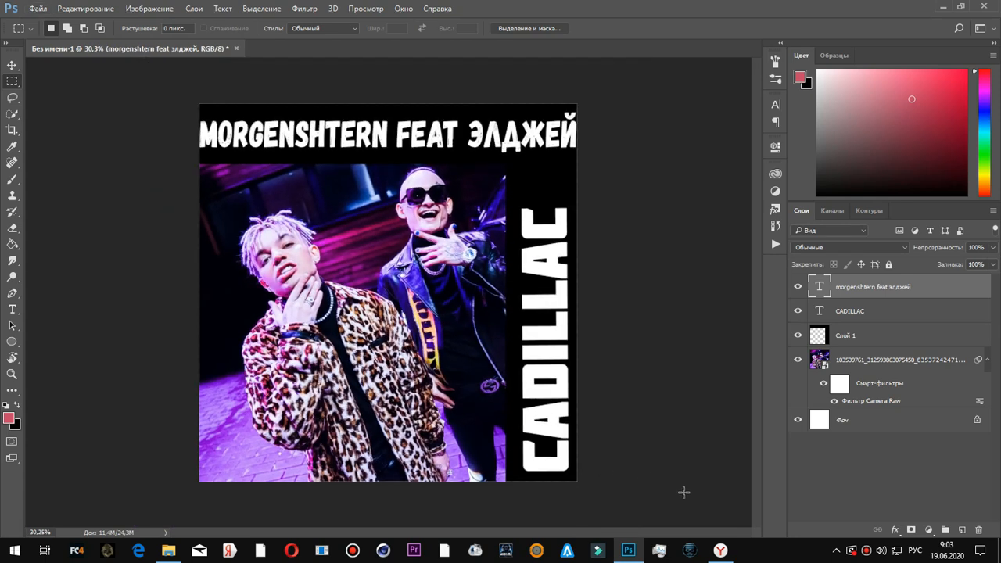
- Switch to Yandex Browser and search Yandex Images for "значок advisory"
left_click(731, 553)
left_click(656, 103)
left_click(347, 68)
key("BackSpace")
key("BackSpace")
key("BackSpace")
key("BackSpace")
key("BackSpace")
key("BackSpace")
key("BackSpace")
key("BackSpace")
key("BackSpace")
key("BackSpace")
key("BackSpace")
key("BackSpace")
key("BackSpace")
key("BackSpace")
key("BackSpace")
key("BackSpace")
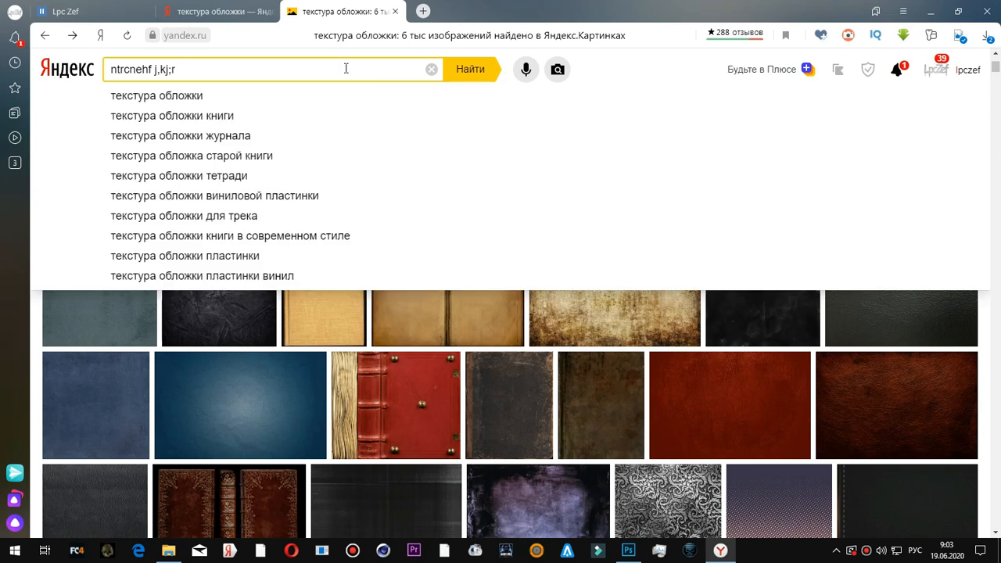
type("значок")
key("shift+alt")
type("ad")
left_click(264, 133)
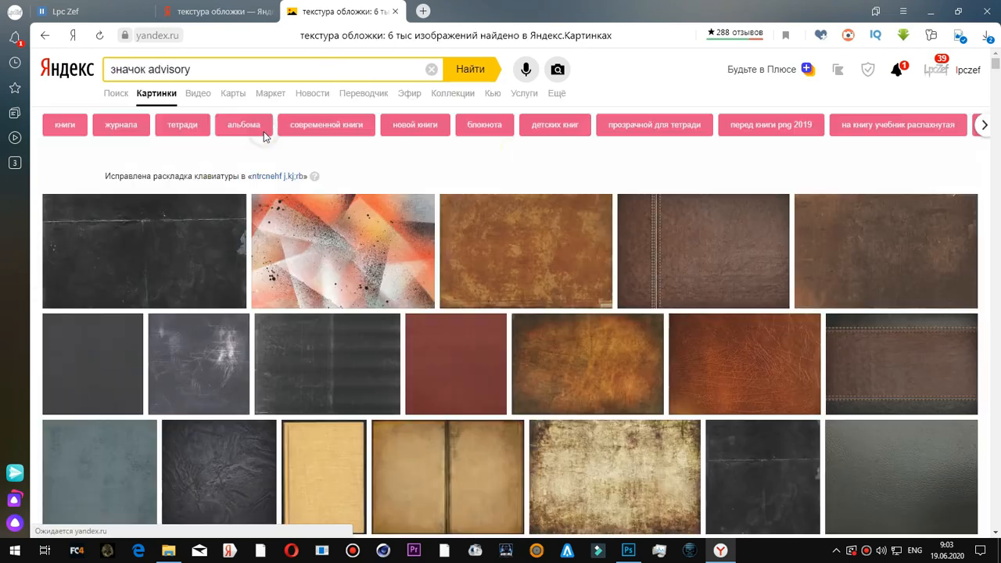
- Open the magenta-and-green glitch Parental Advisory logo at full size and save the image
scroll(340, 246, "down", 2)
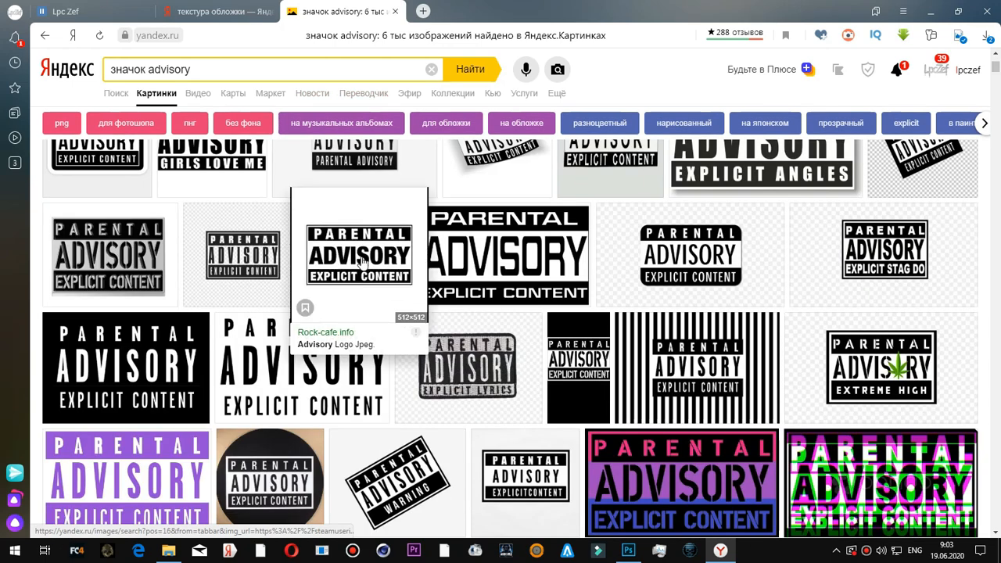
scroll(340, 246, "down", 2)
left_click(820, 350)
left_click(942, 196)
left_click(921, 223)
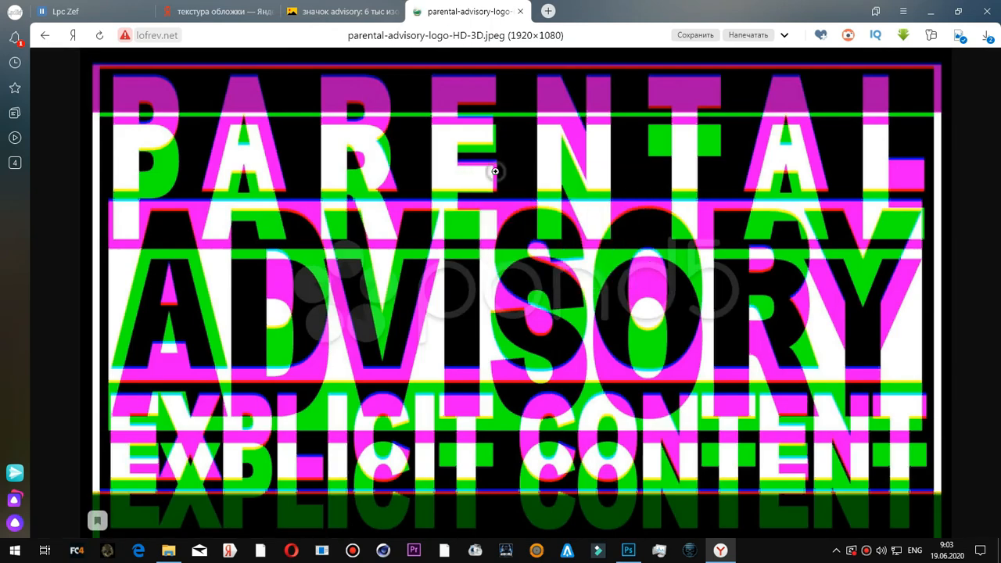
key("ctrl+s")
left_click(582, 370)
- Close the logo's tab and image preview, and return to the cover in Photoshop
left_click(520, 12)
left_click(519, 11)
left_click(989, 59)
left_click(931, 12)
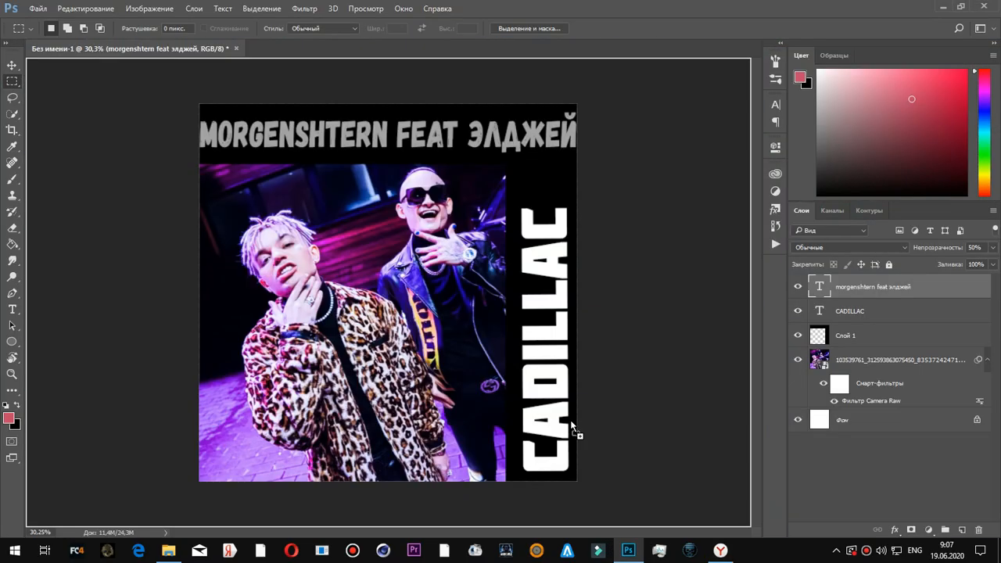
- Place the VKontakte listening badge in the photo's lower-left corner
left_click_drag(572, 425, 296, 454)
key("Return")
scroll(364, 337, "up", 3)
- Place the BOOM badge beside the VKontakte badge, scaled to about 186% width and 170% height to match it
left_click_drag(414, 288, 395, 507)
scroll(391, 504, "up", 1)
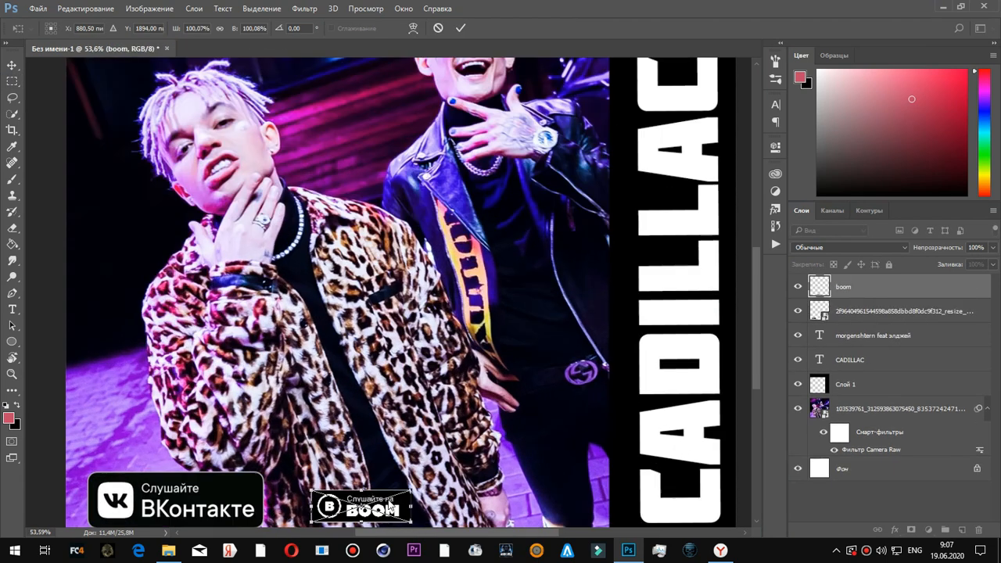
scroll(415, 479, "down", 5)
scroll(376, 405, "up", 2)
left_click_drag(418, 349, 457, 357)
left_click_drag(386, 387, 387, 393)
left_click_drag(476, 359, 505, 360)
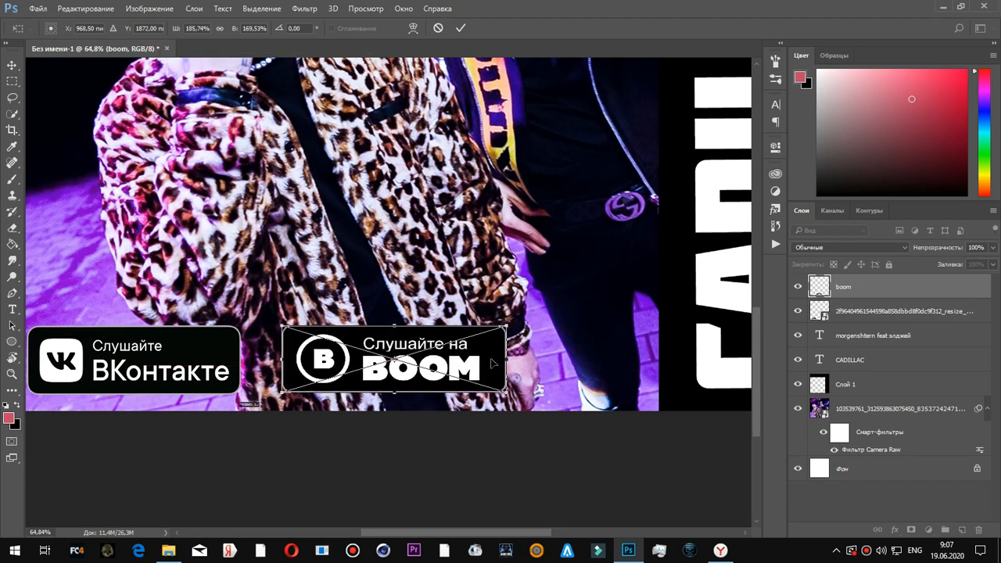
left_click_drag(397, 393, 397, 394)
key("Return")
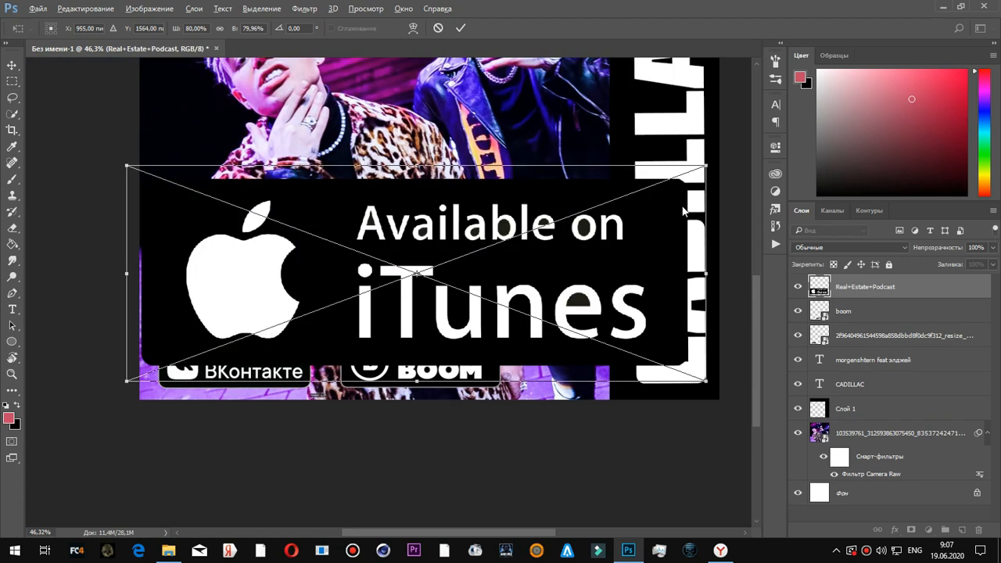
- Scale down the placed iTunes badge and position it beside the BOOM badge at the photo's lower edge
left_click_drag(705, 166, 360, 294)
left_click_drag(326, 344, 423, 311)
left_click_drag(459, 262, 412, 280)
left_click_drag(414, 313, 396, 304)
left_click_drag(422, 263, 390, 275)
left_click_drag(371, 313, 674, 371)
key("Return")
scroll(375, 321, "up", 1)
key("ctrl+t")
key("Return")
- Shift the VKontakte and BOOM badges together toward the cover's left edge
left_click(877, 314)
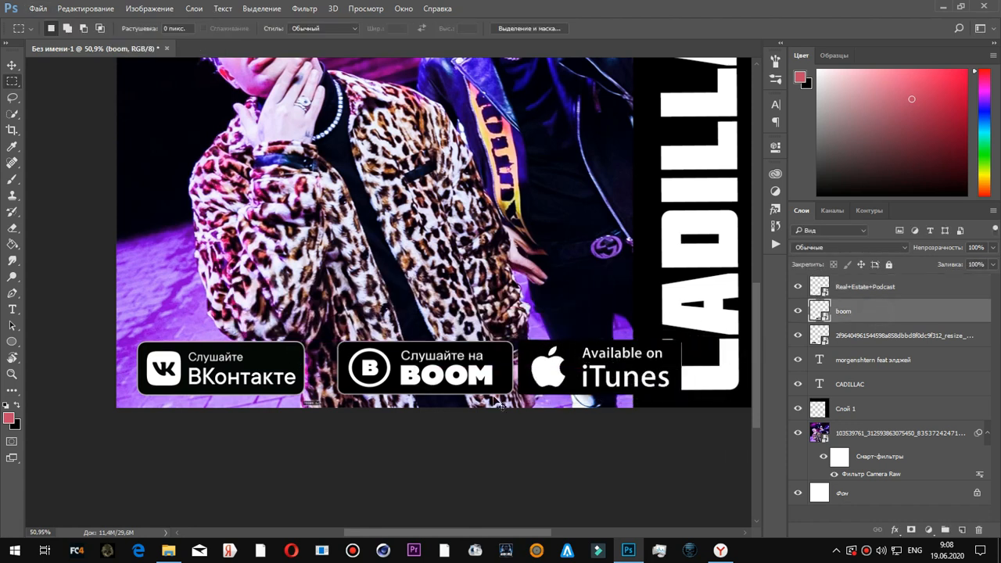
left_click(881, 343, "ctrl")
key("ctrl+t")
left_click_drag(241, 359, 222, 362)
key("Return")
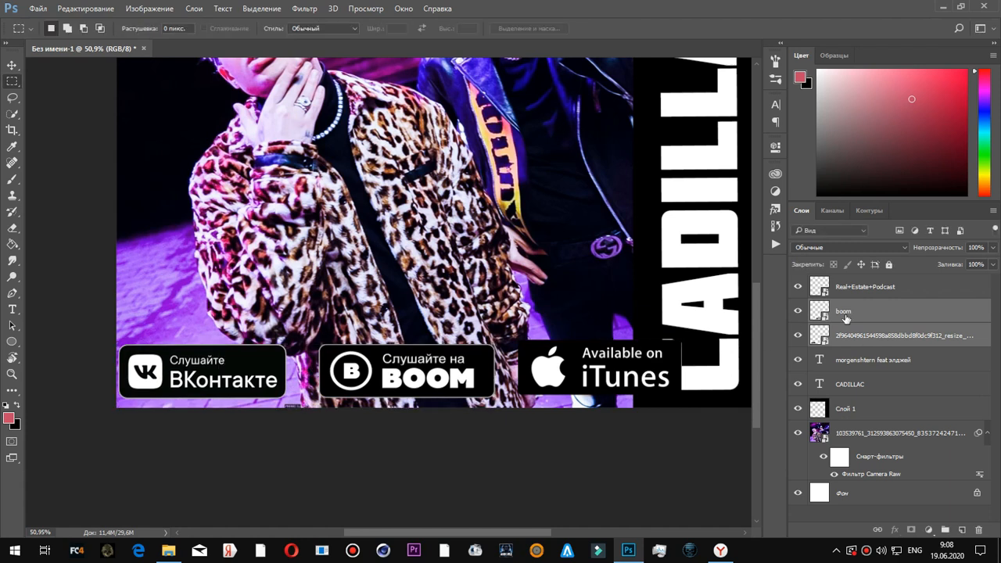
- Move the BOOM badge closer to the VKontakte badge, leaving only a narrow gap
left_click(847, 316)
key("ctrl+t")
left_click_drag(459, 368, 431, 370)
key("Return")
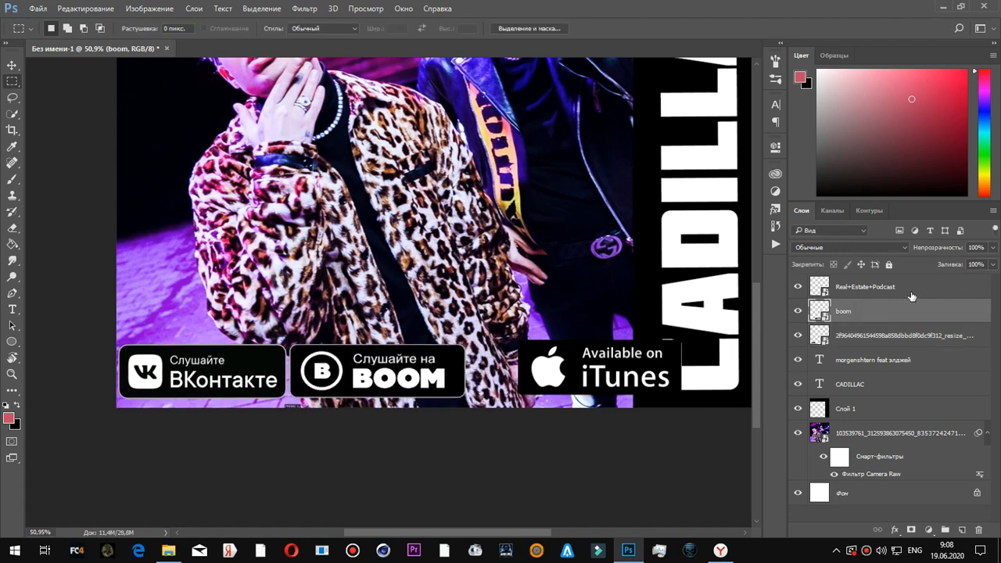
- Move the iTunes badge next to the BOOM badge and adjust its upper edge to match the other badges' height
key("alt+bracketright")
key("ctrl+t")
left_click_drag(667, 368, 618, 373)
left_click_drag(555, 341, 554, 339)
scroll(555, 351, "up", 6)
left_click_drag(551, 302, 552, 308)
scroll(532, 415, "down", 2)
key("Return")
scroll(517, 450, "down", 7)
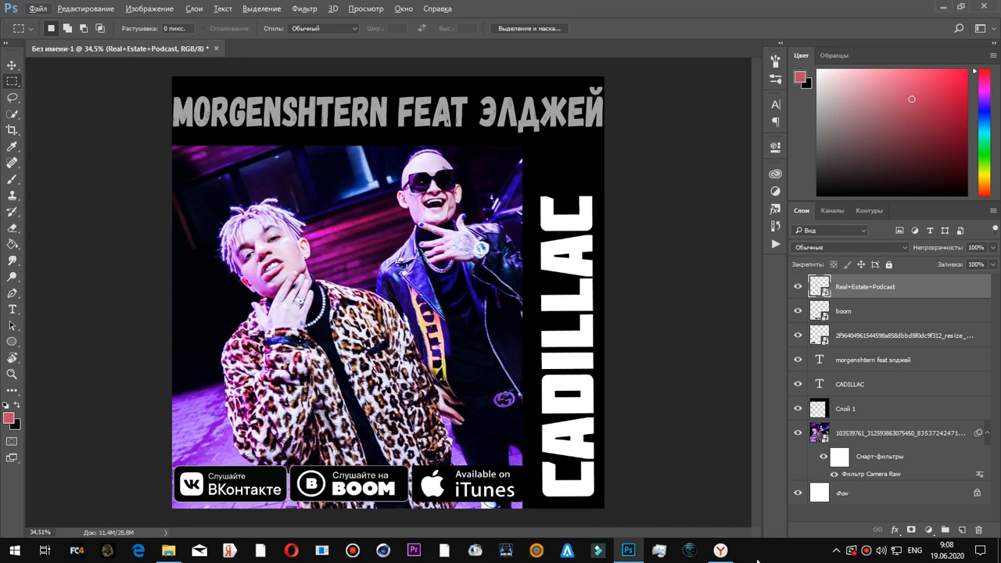
- Place the 1280px_Parental_Advisory_label image from the desktop above the VKontakte badge, scaled to about 35% and turned vertically
left_click(943, 7)
left_click_drag(163, 416, 391, 313)
left_click_drag(518, 211, 269, 396)
left_click_drag(285, 416, 233, 493)
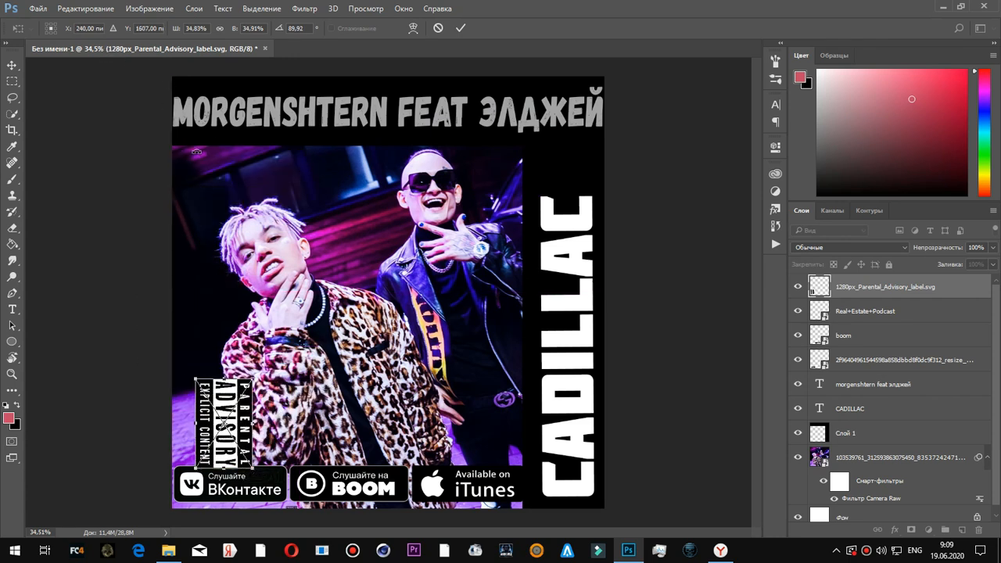
- Set the Parental Advisory label's rotation to 90° and move it to the photo's upper-left corner
type("90")
key("Return")
left_click_drag(246, 397, 223, 160)
key("m")
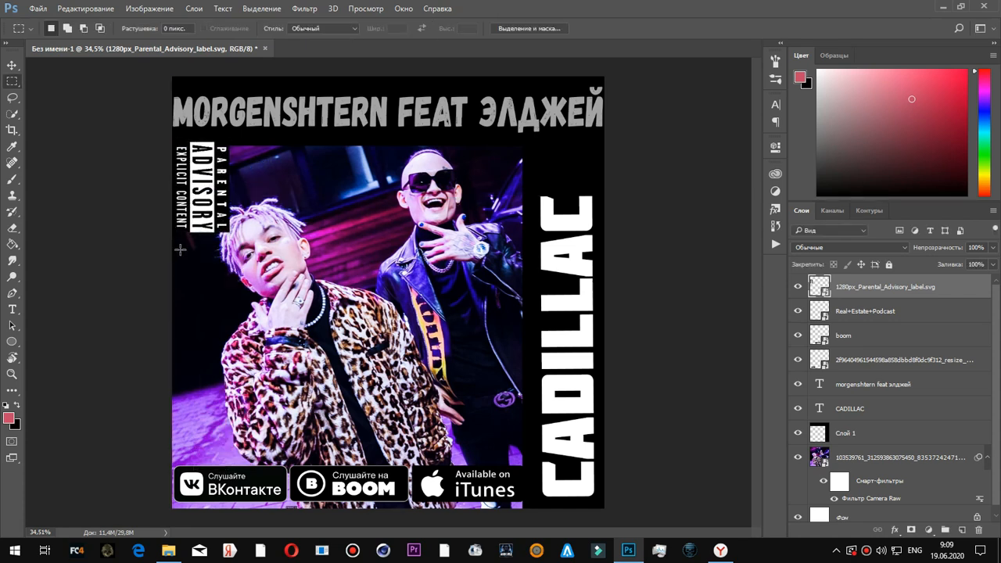
- Set the Parental Advisory label's rotation to 0° and centre it horizontally on the cover, just above the badges
key("ctrl+t")
left_click_drag(201, 223, 398, 429)
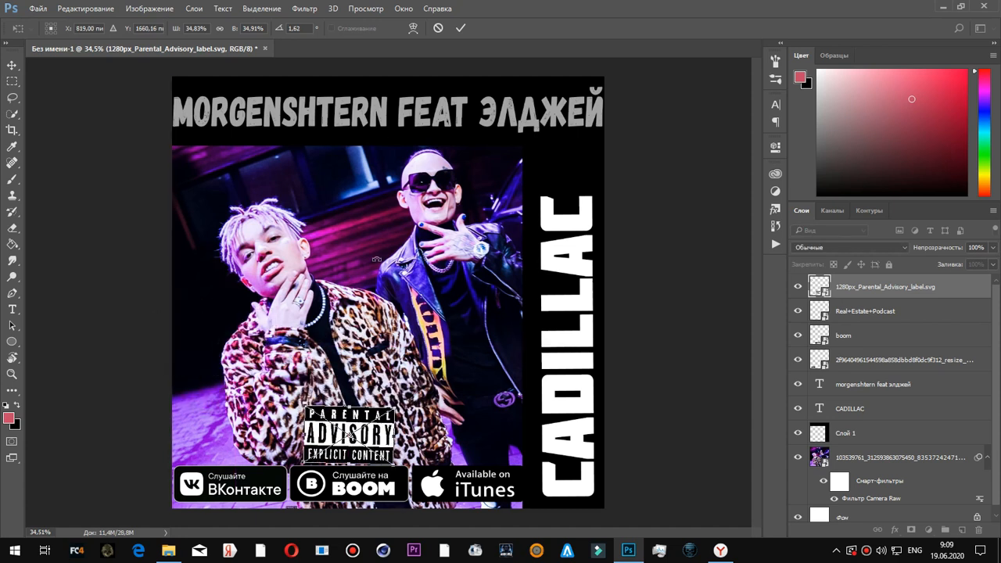
type("0")
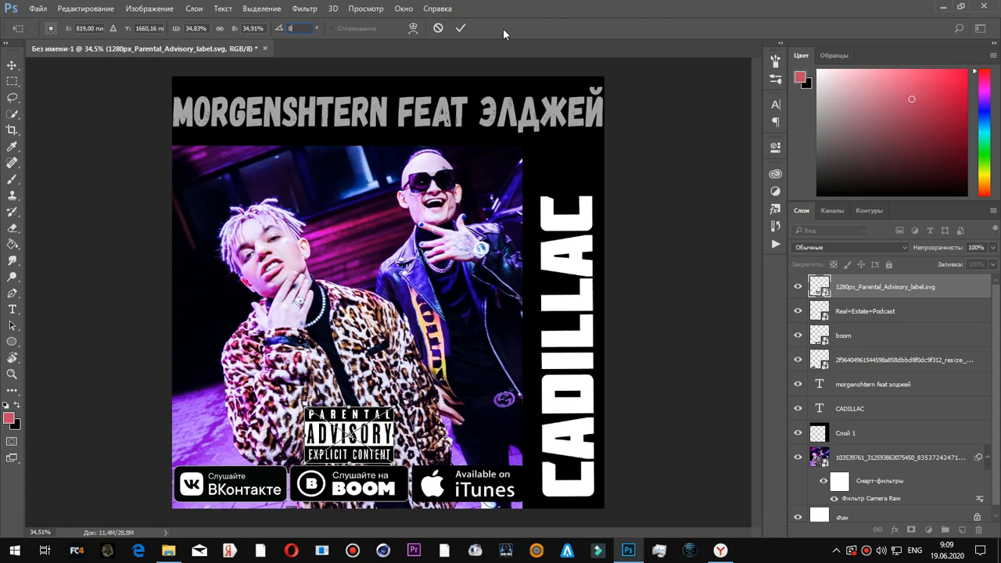
left_click_drag(376, 440, 409, 440)
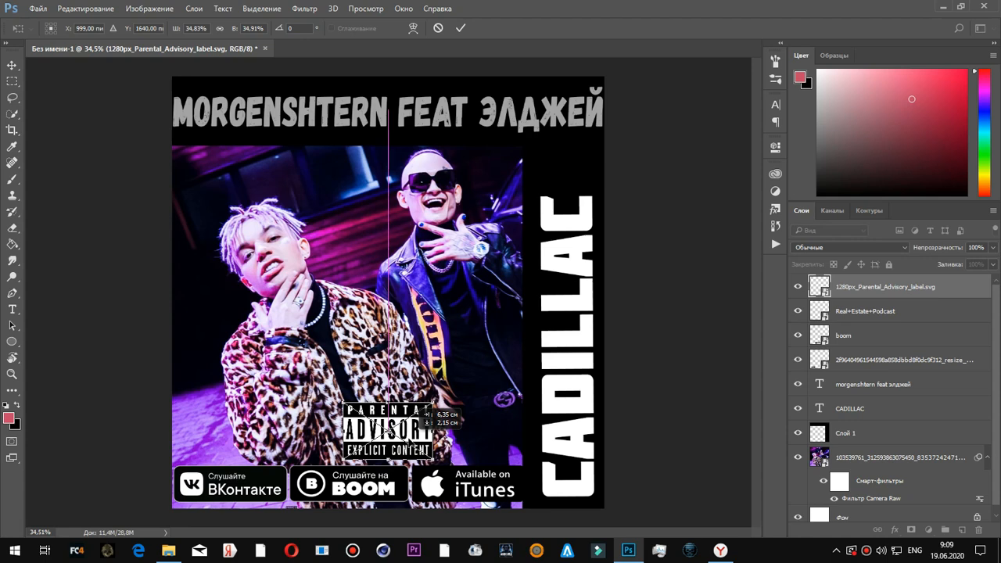
key("Return")
- Duplicate the Parental Advisory label layer twice, keeping the copies in the same place
key("ctrl+j")
key("ctrl+j")
scroll(416, 446, "up", 7)
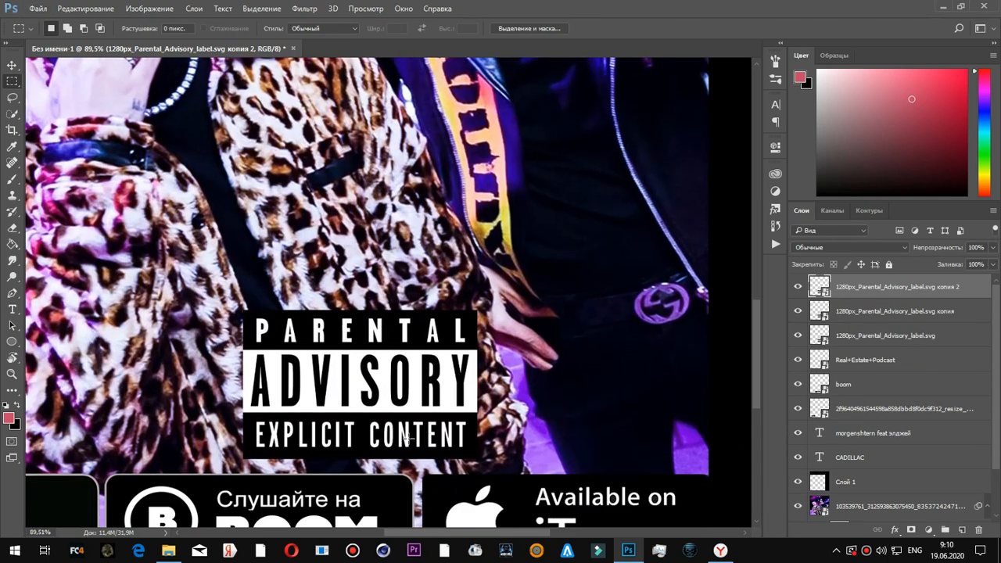
key("ctrl+t")
key("Return")
- Try the Difference, Exclusion and Subtract blend modes on the topmost label copy, then restore Normal
left_click(830, 247)
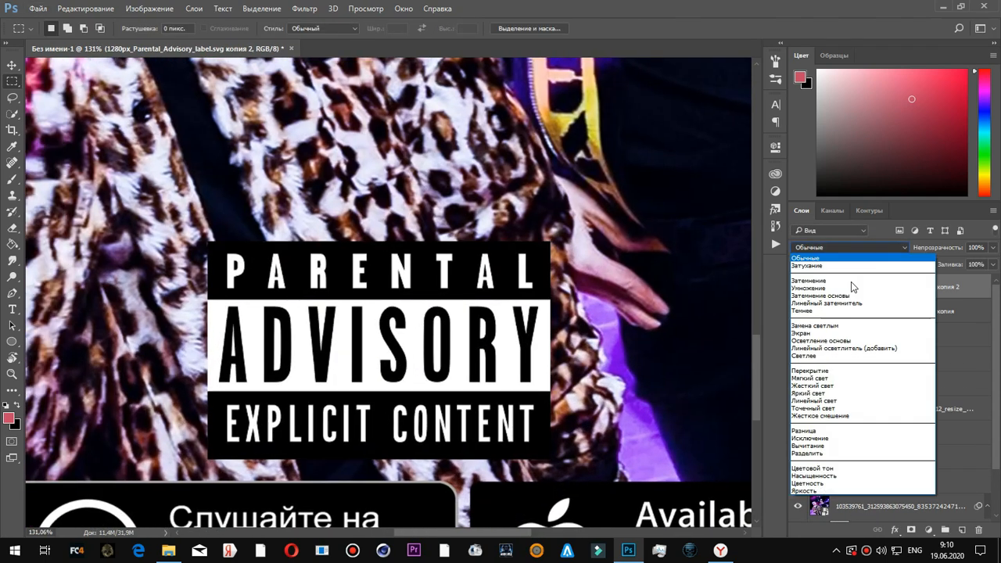
left_click(817, 384)
left_click(822, 431)
left_click(827, 248)
left_click(830, 439)
left_click(856, 248)
left_click(827, 448)
left_click(841, 247)
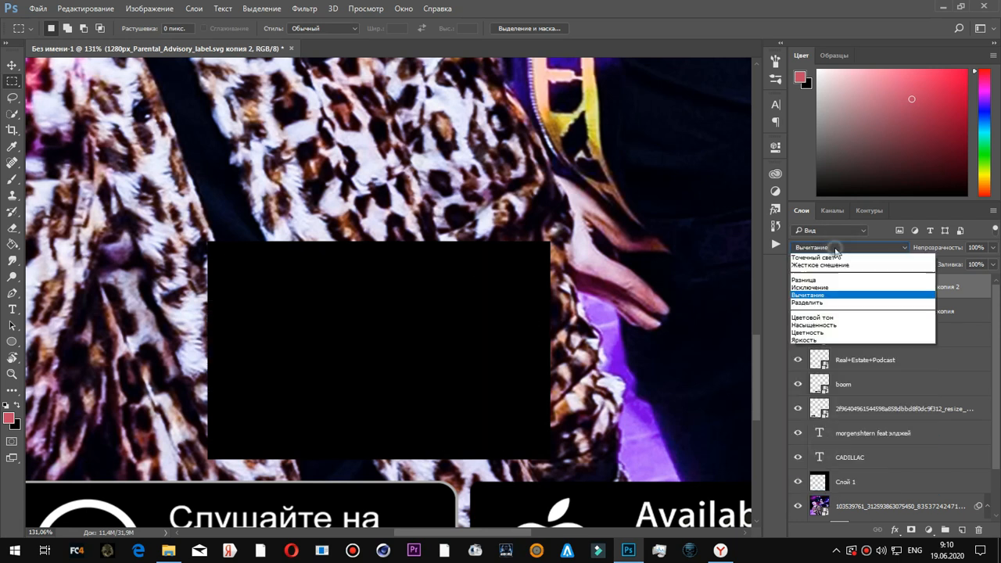
left_click(817, 469)
left_click(842, 247)
left_click(841, 285)
left_click(841, 247)
left_click(833, 285)
left_click(838, 259)
- Try tinting the topmost label copy with a Hue/Saturation adjustment
left_click(149, 8)
mouse_move(285, 40)
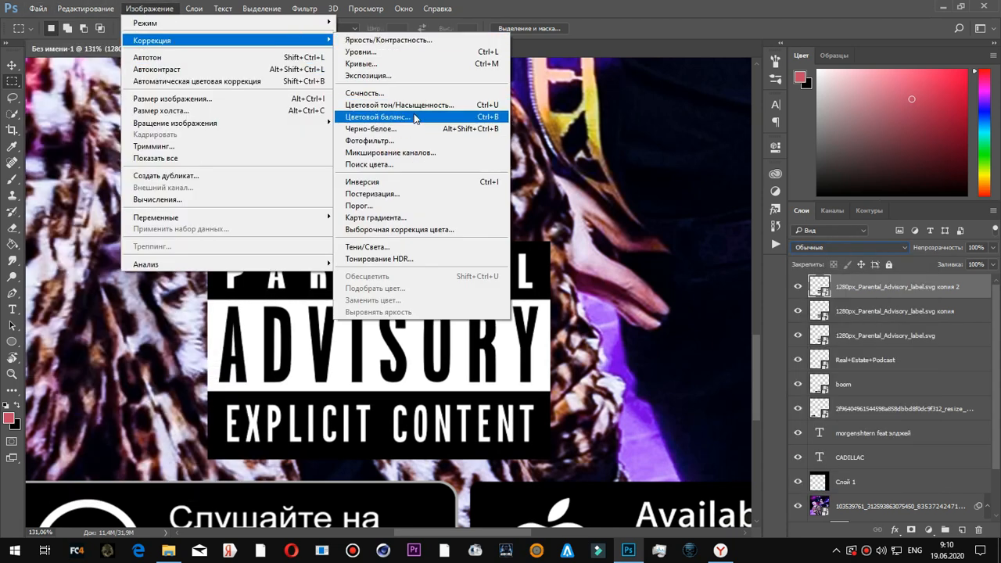
left_click(438, 105)
mouse_move(463, 196)
left_mouse_down()
mouse_move(474, 200)
mouse_move(451, 196)
left_mouse_up()
left_click_drag(462, 227, 507, 201)
key("Return")
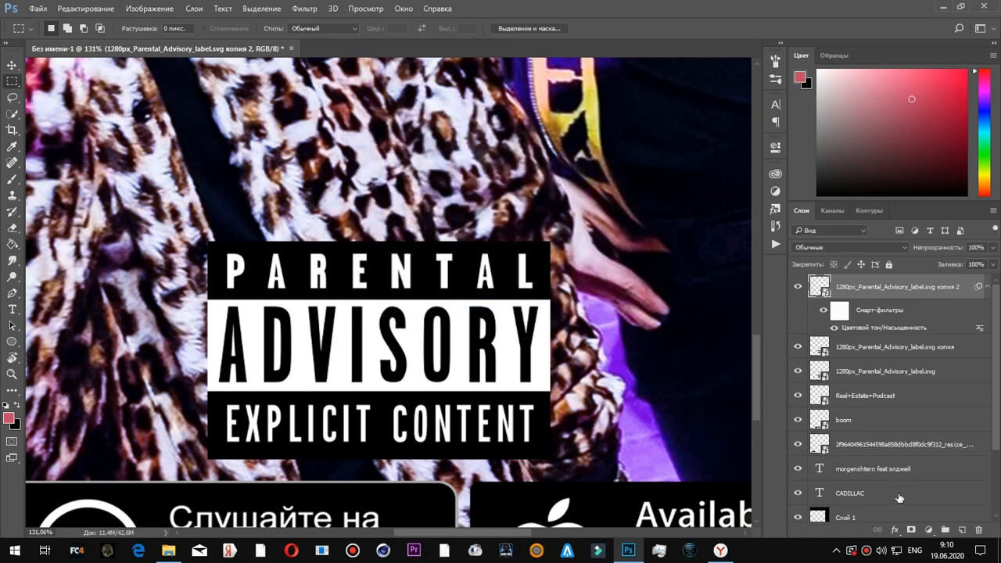
- Try recolouring the label with a strongly bent Curves adjustment layer above the topmost copy
left_click(897, 531)
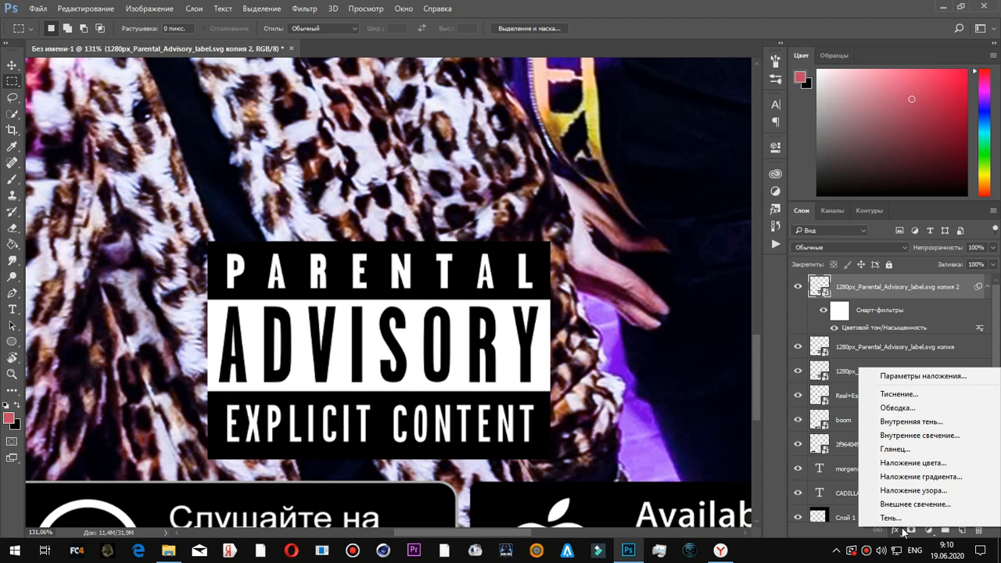
left_click(914, 532)
left_click(930, 531)
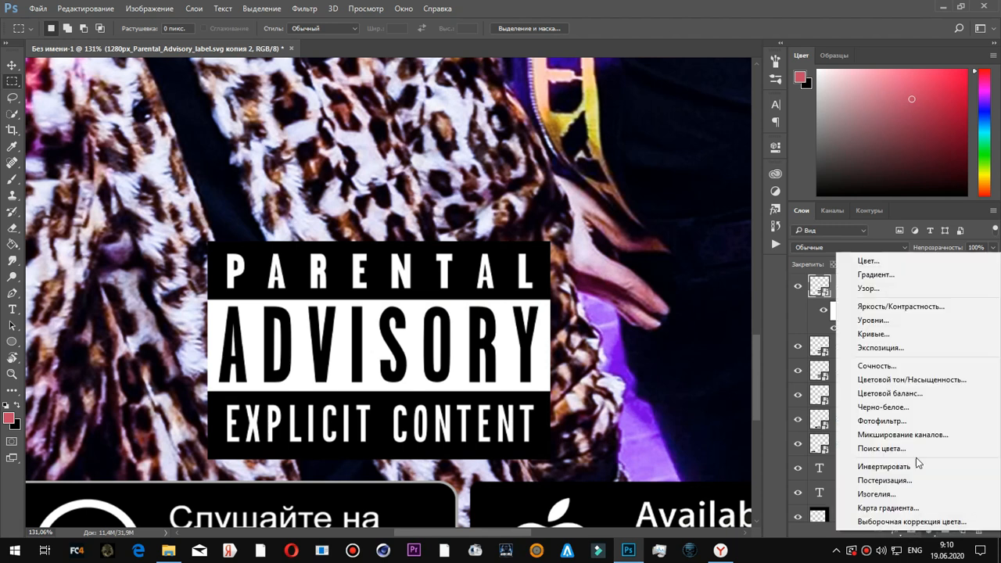
left_click(892, 335)
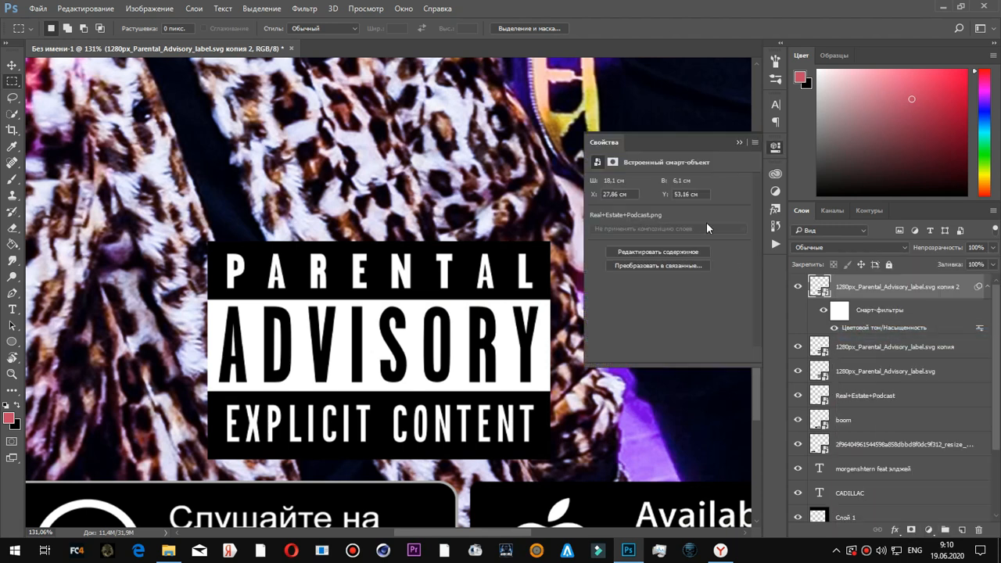
left_click_drag(652, 301, 719, 311)
left_click(773, 148)
scroll(596, 221, "down", 7)
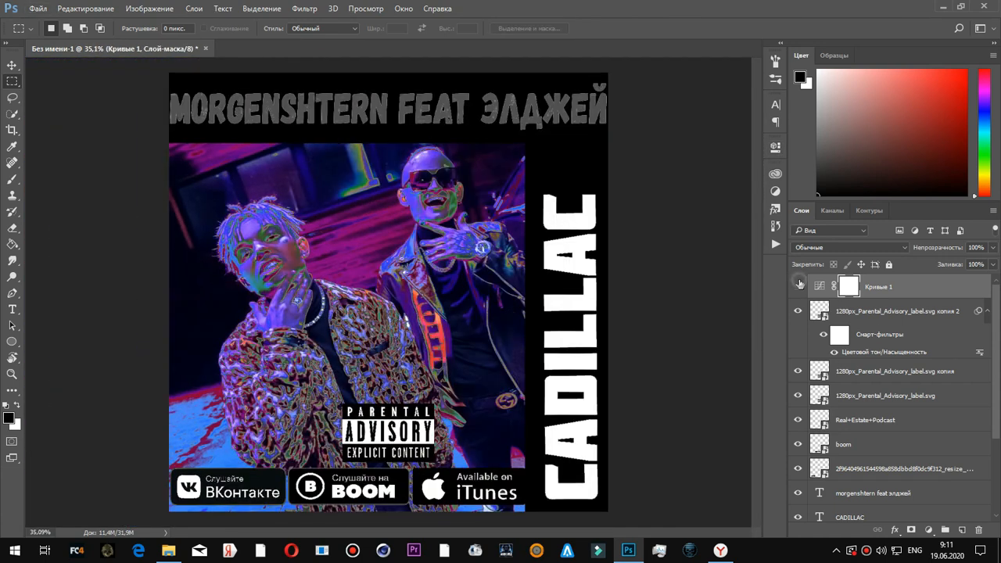
- Delete the Curves adjustment layer and the topmost Parental Advisory label copy
left_click(798, 284)
left_click(905, 287)
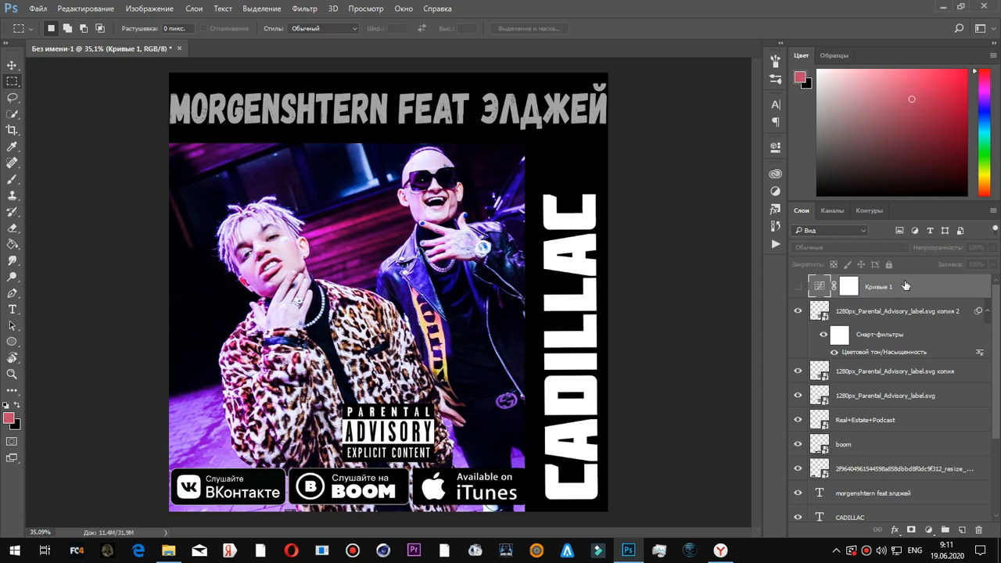
key("Delete")
key("Delete")
- Add a new layer clipped to the remaining label copy and brush magenta over the label
left_click(963, 532)
right_click(847, 287)
left_click(592, 295)
left_click(12, 180)
left_click(985, 90)
left_click(966, 71)
mouse_move(469, 429)
left_mouse_down()
mouse_move(492, 407)
mouse_move(413, 445)
left_mouse_up()
- Set the magenta paint layer's blend mode to Multiply
scroll(413, 446, "up", 8)
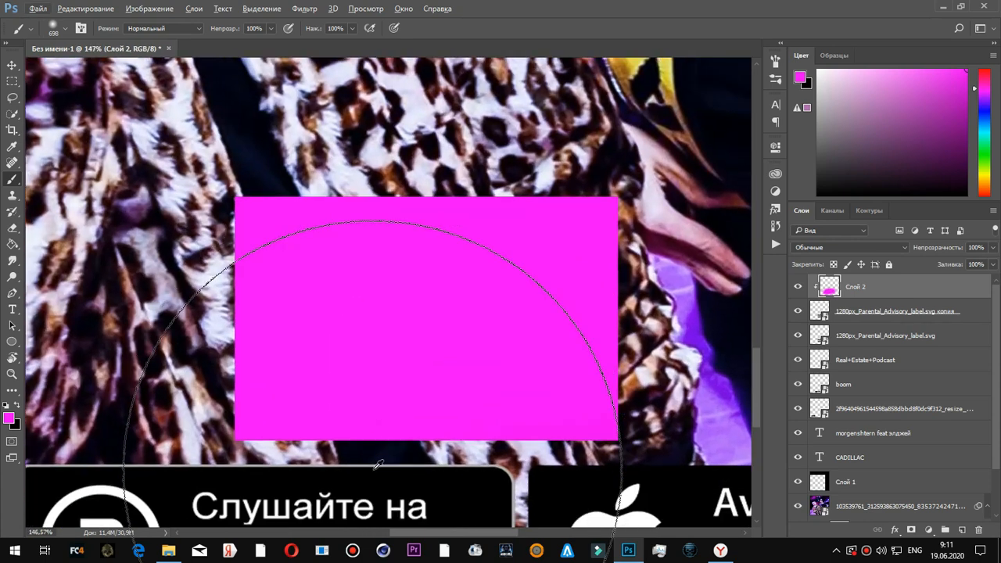
scroll(375, 466, "up", 1)
left_click(855, 247)
left_click(843, 286)
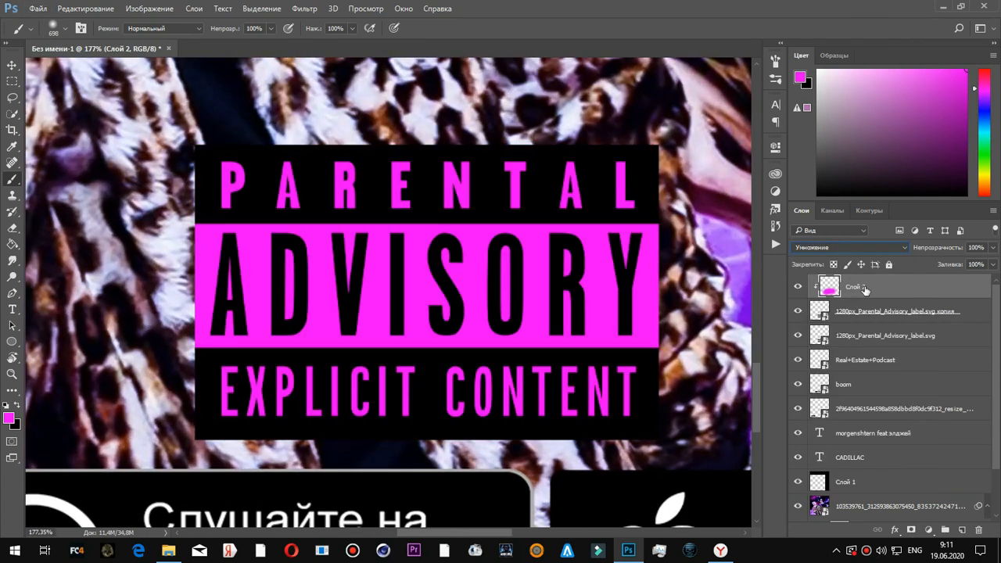
- Shift the label copy and its magenta layer slightly upward together and lower their opacity to 78%
left_click(900, 311)
key("ctrl+t")
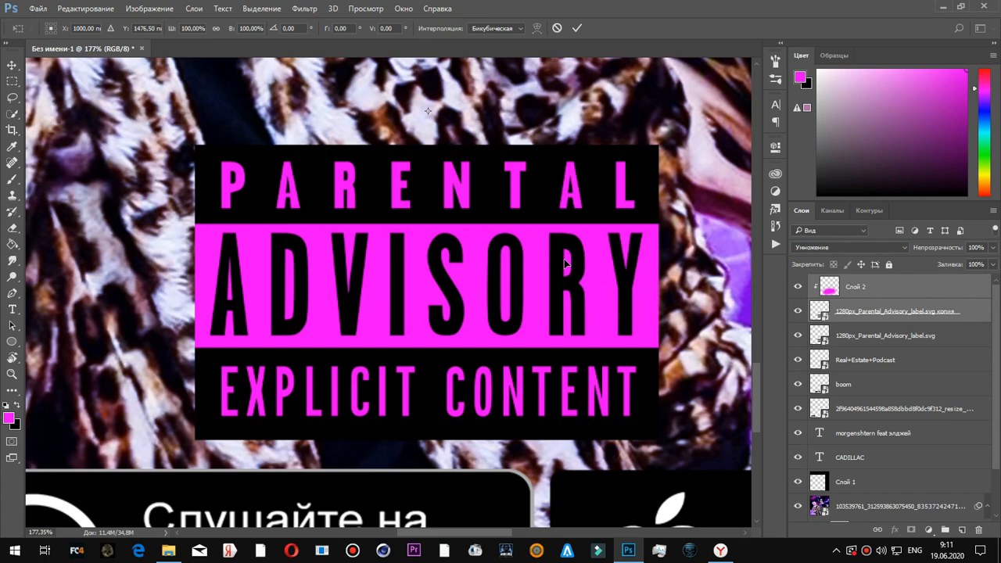
scroll(609, 280, "down", 3)
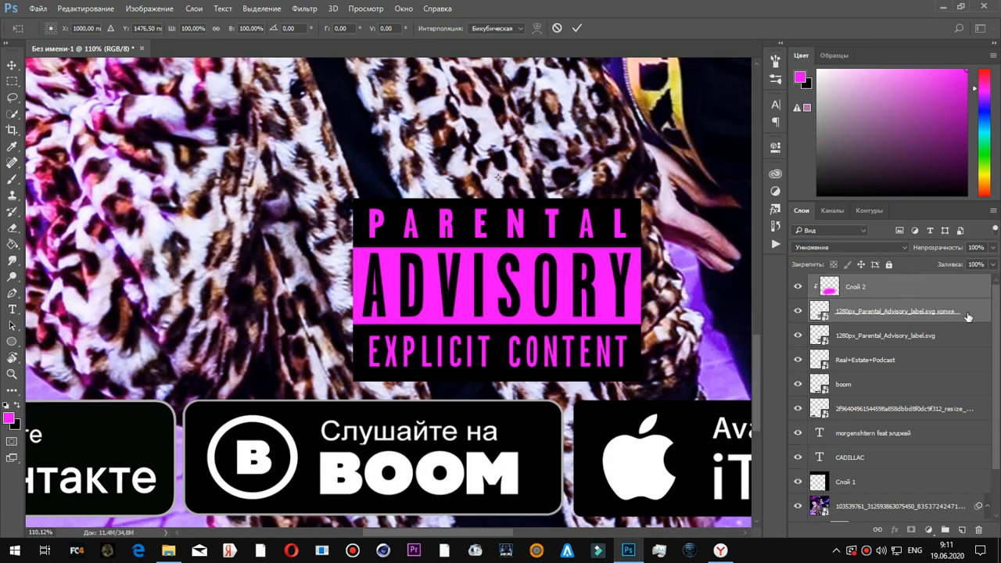
scroll(614, 286, "down", 8)
scroll(611, 282, "up", 11)
left_click_drag(564, 212, 569, 189)
key("Return")
left_click_drag(937, 249, 926, 249)
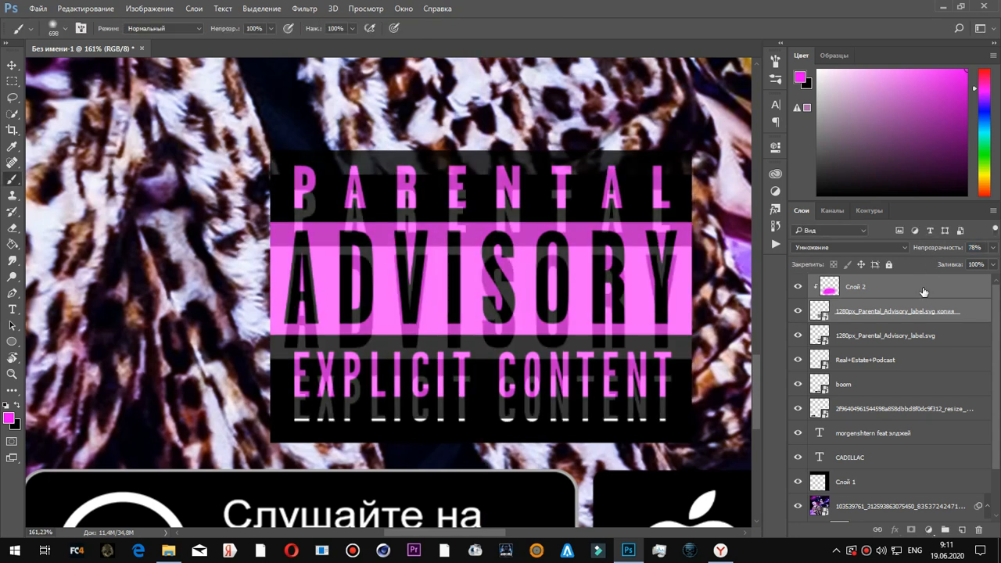
- Move the original Parental Advisory label slightly downward beneath the magenta copy
left_click(915, 332)
key("ctrl+t")
left_click_drag(629, 322, 628, 337)
key("Return")
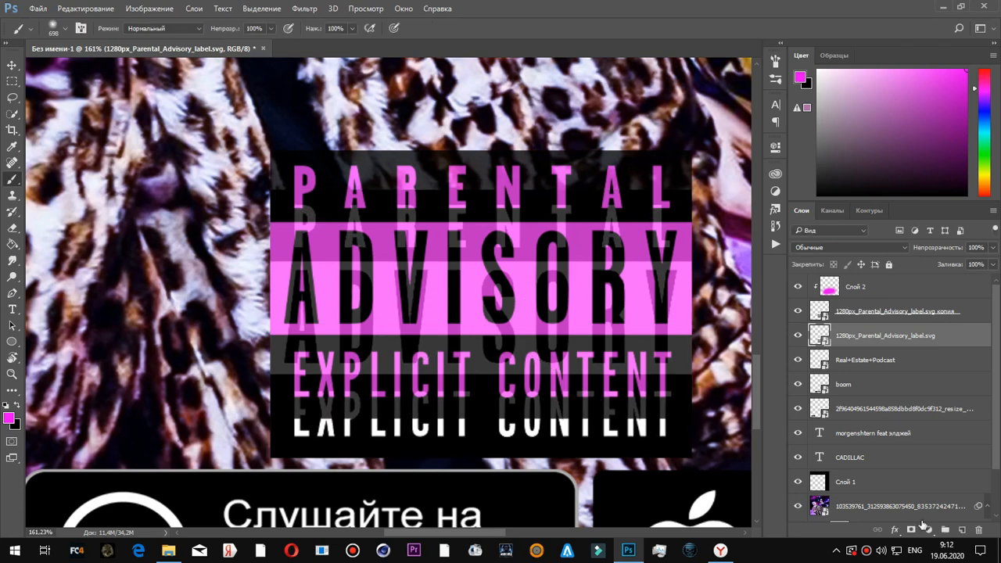
- Brush red over the original label on a new layer clipped to it, with the blend mode set to Multiply
left_click(962, 531)
right_click(890, 344)
left_click(626, 296)
left_click(984, 74)
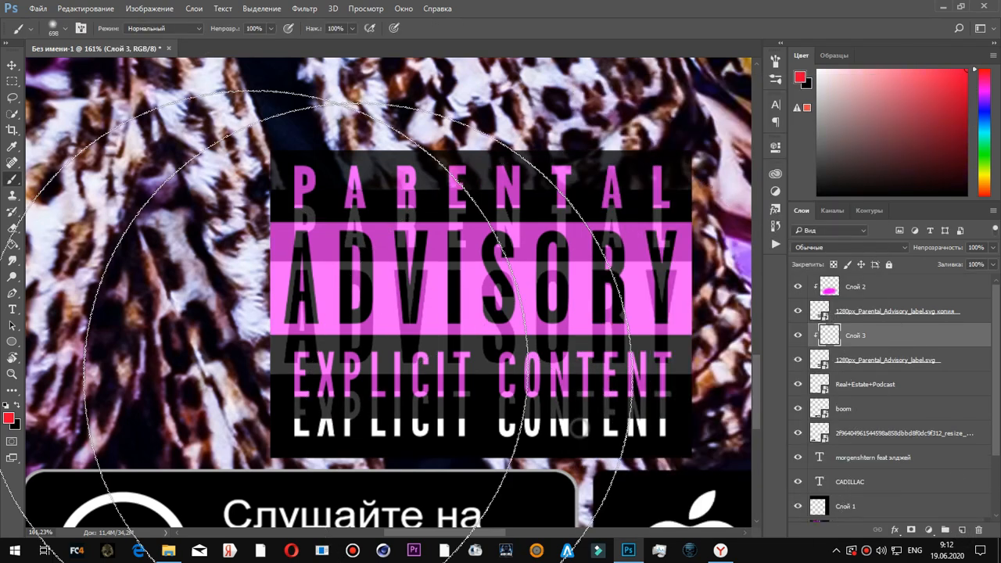
left_click(563, 328)
left_click(848, 248)
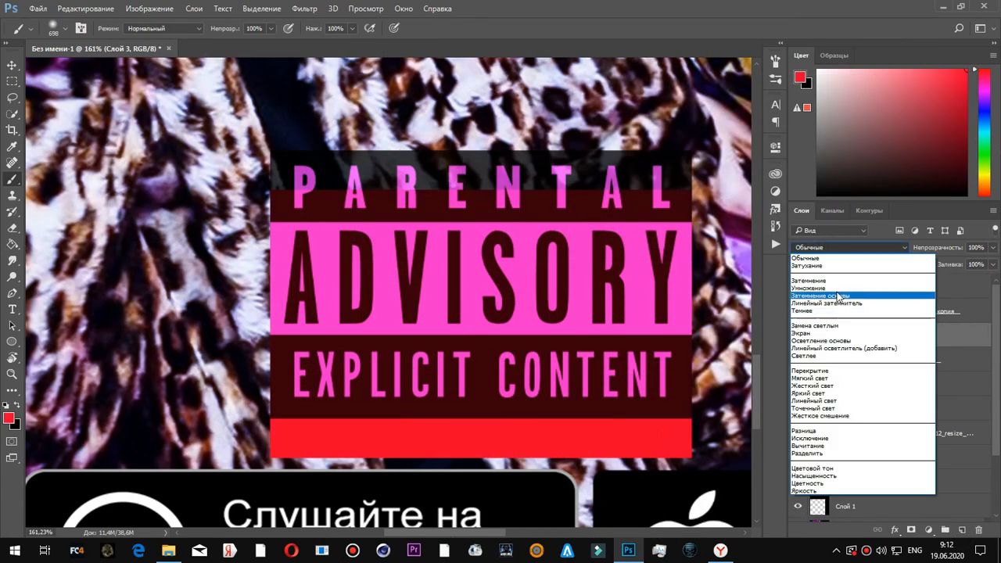
left_click(822, 291)
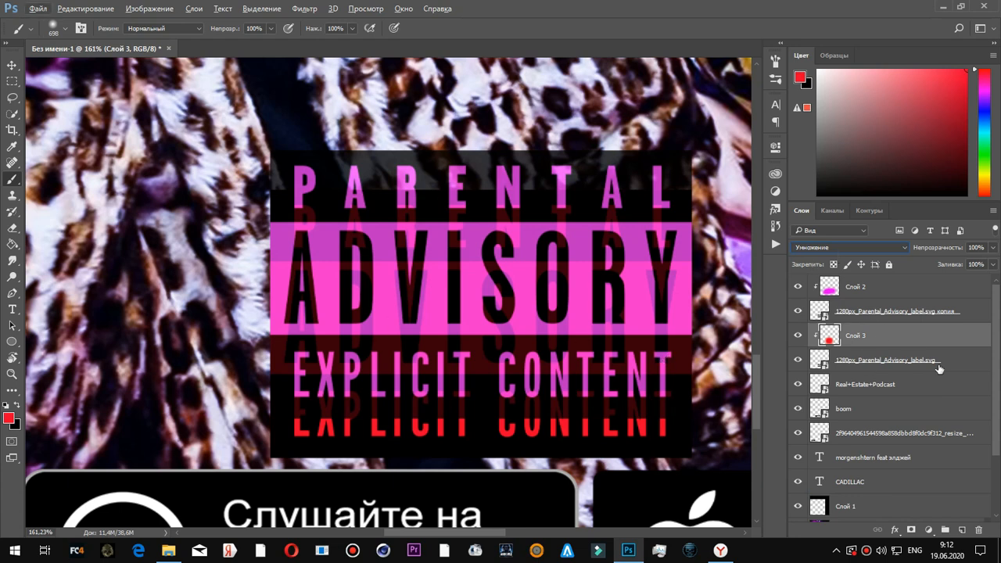
- Add an empty layer at the top of the stack and set the artist text's opacity to 100%
left_click(861, 287)
left_click(968, 531)
key("ctrl+0")
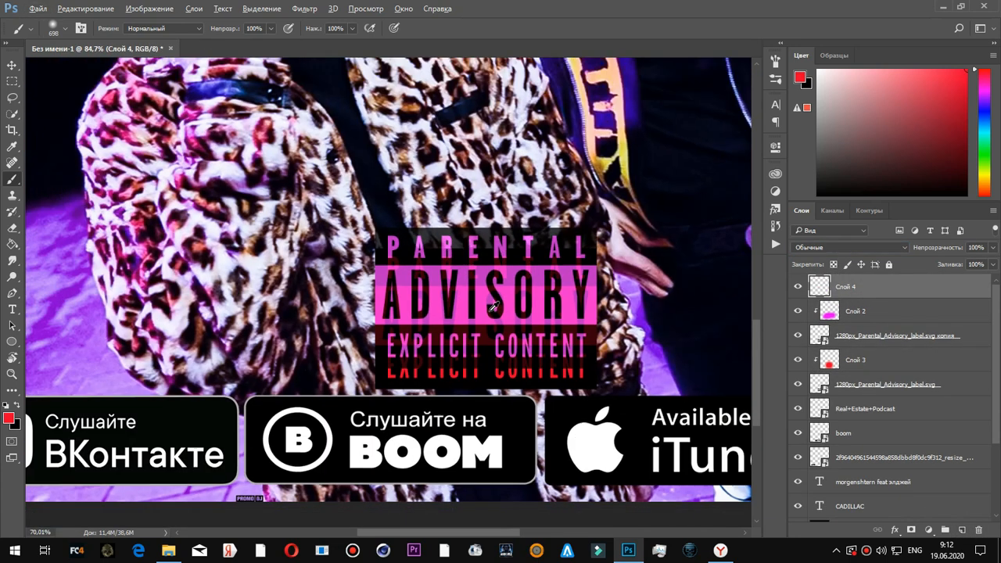
left_click(876, 478)
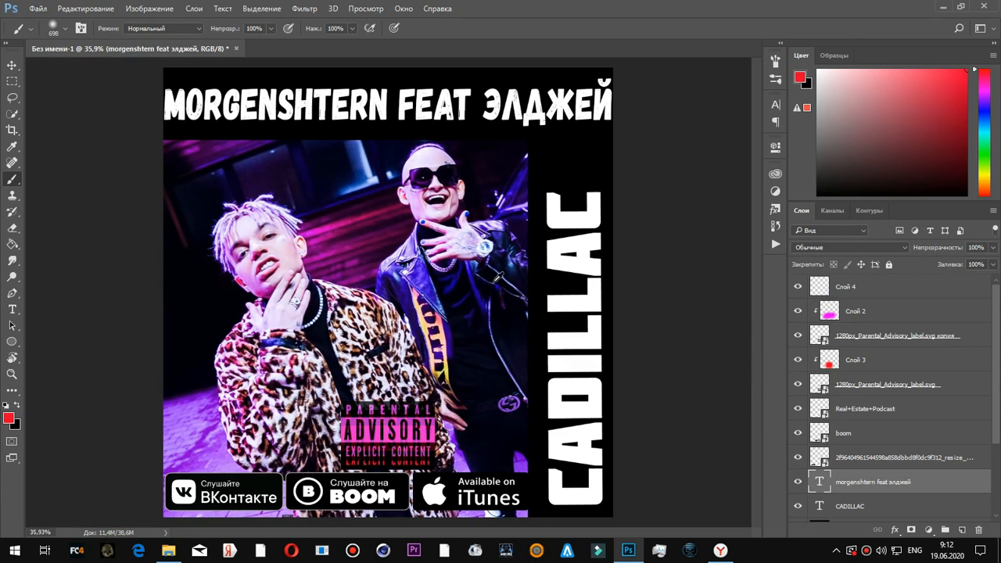
- Add a new layer directly above the black bands layer and clip it to the bands
scroll(896, 431, "down", 4)
left_click(897, 432)
left_click(962, 530)
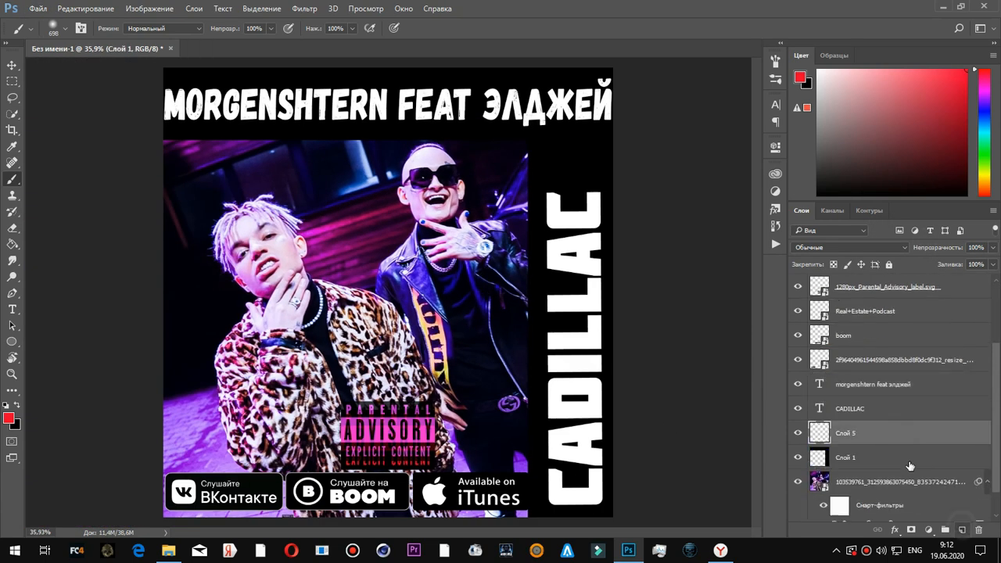
scroll(539, 351, "up", 4)
scroll(540, 321, "right", 4)
scroll(556, 252, "up", 3)
scroll(560, 241, "up", 9)
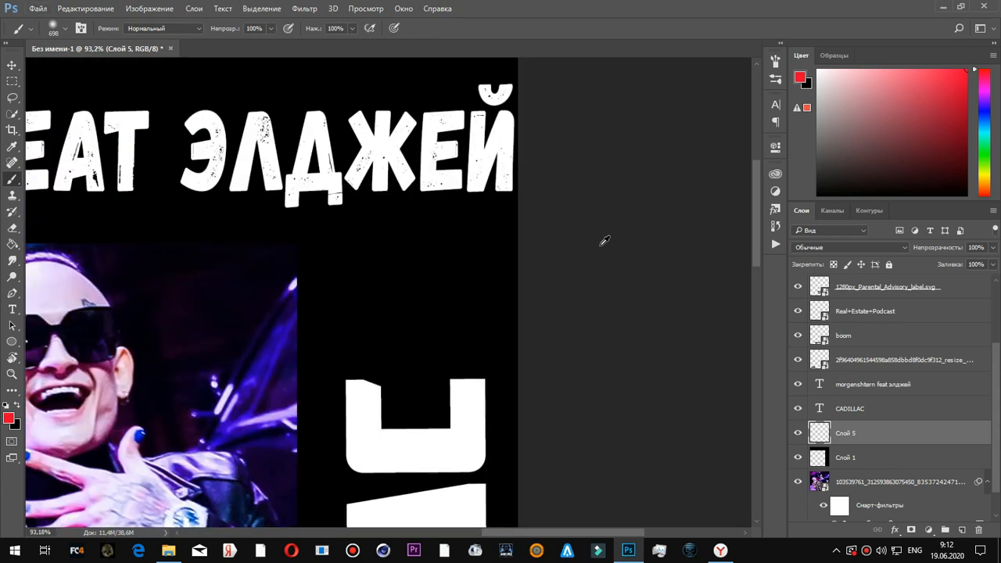
right_click(871, 435)
left_click(632, 294)
- Place the free-black-paper-texture image into the clipped layer and scale it to about 263% so it covers the black bands
left_click(943, 6)
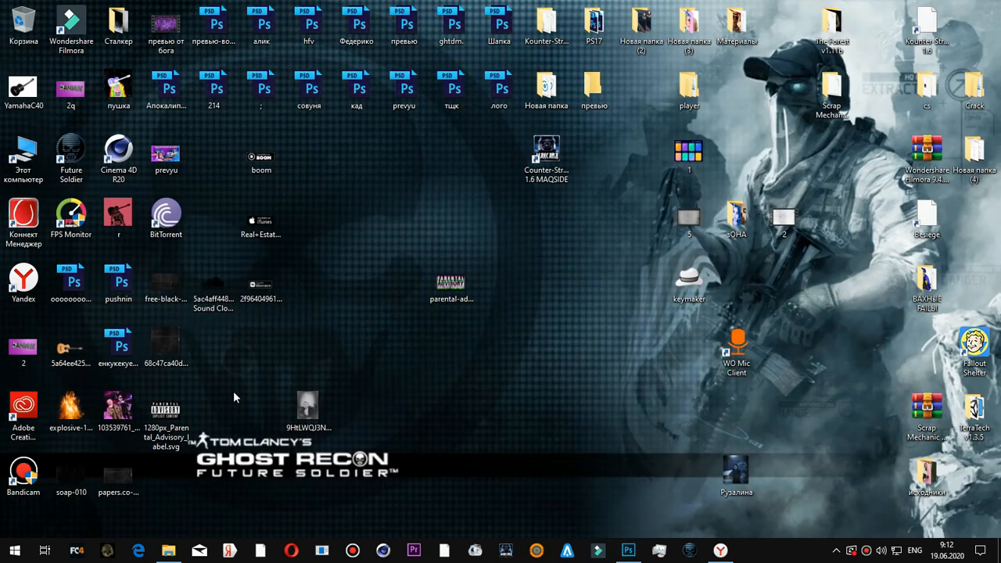
left_click(65, 473)
left_click_drag(166, 288, 406, 400)
scroll(406, 399, "down", 5)
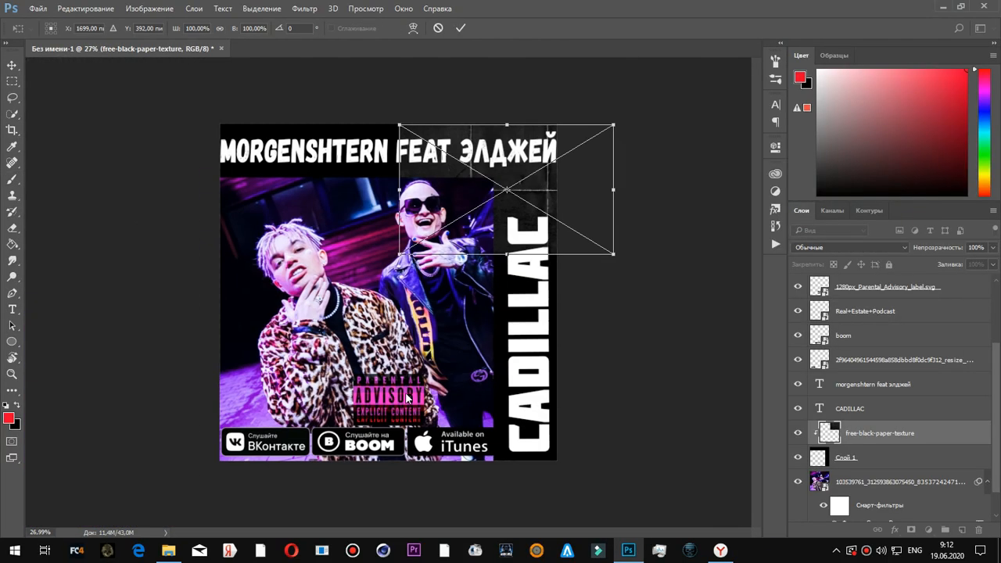
mouse_move(399, 255)
left_mouse_down()
mouse_move(272, 332)
mouse_move(102, 509)
left_mouse_up()
key("Return")
key("b")
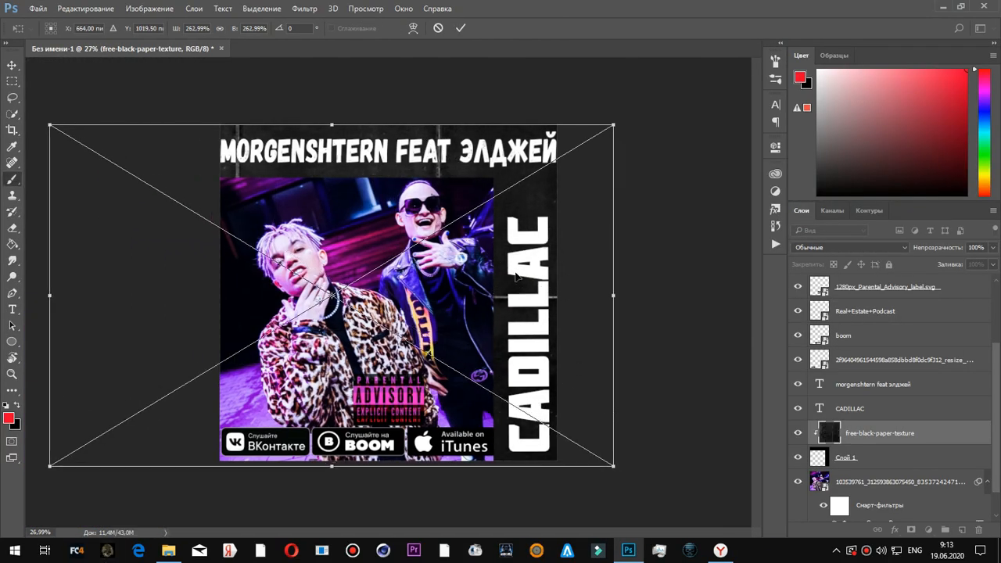
- Place the dark creased paper texture image 68c47ca40d16f7ed317df82ab65e4975 from the desktop at the top of the layer stack
scroll(869, 442, "up", 4)
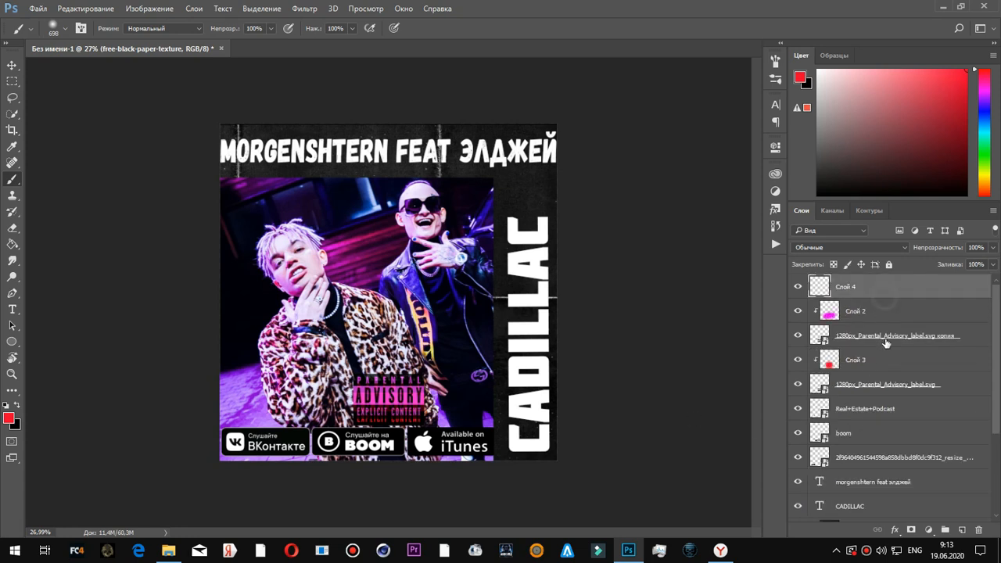
left_click(963, 531)
left_click(961, 7)
left_click(758, 17)
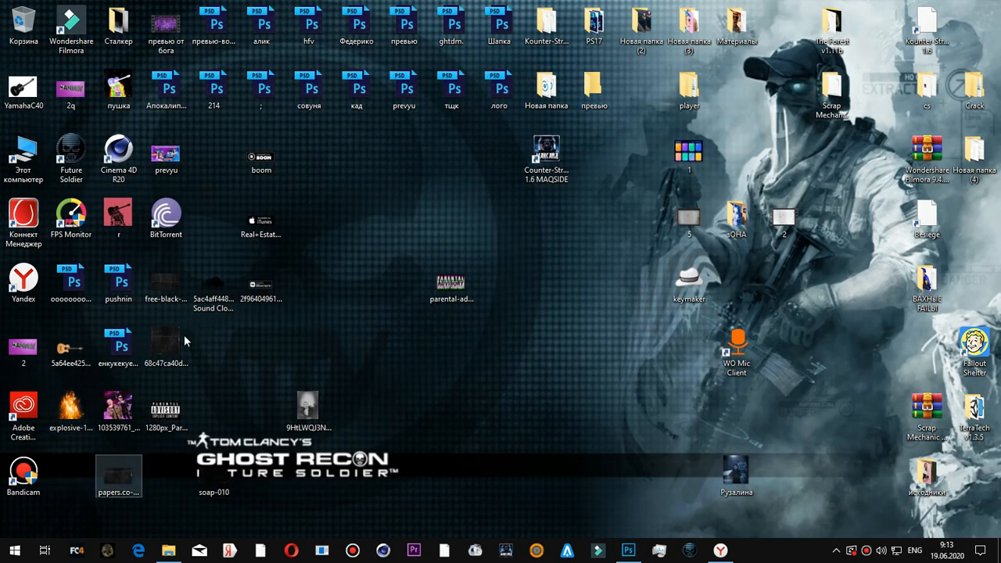
left_click_drag(168, 356, 393, 375)
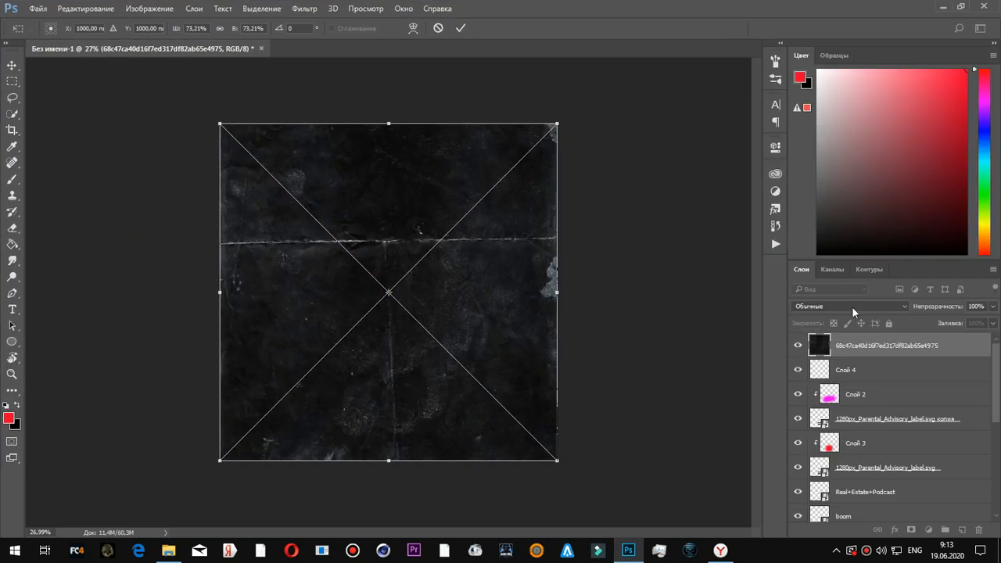
- Commit the placed paper texture at full canvas size and set its blend mode to Screen (Экран)
left_click(852, 306)
left_click(809, 346)
left_click(849, 306)
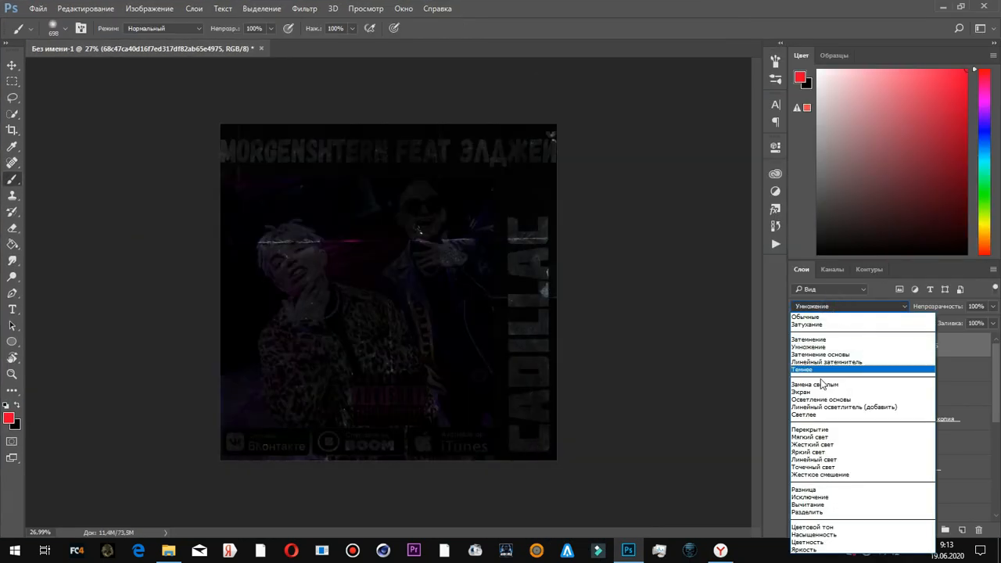
left_click(813, 392)
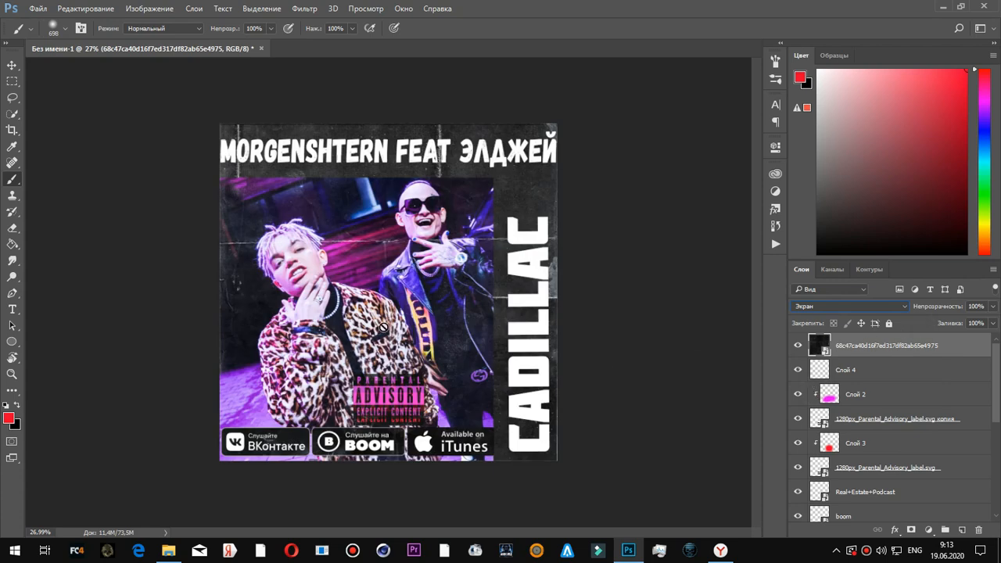
- Set the opacity of the free-black-paper-texture layer clipped to the bands to 78%
scroll(899, 430, "down", 3)
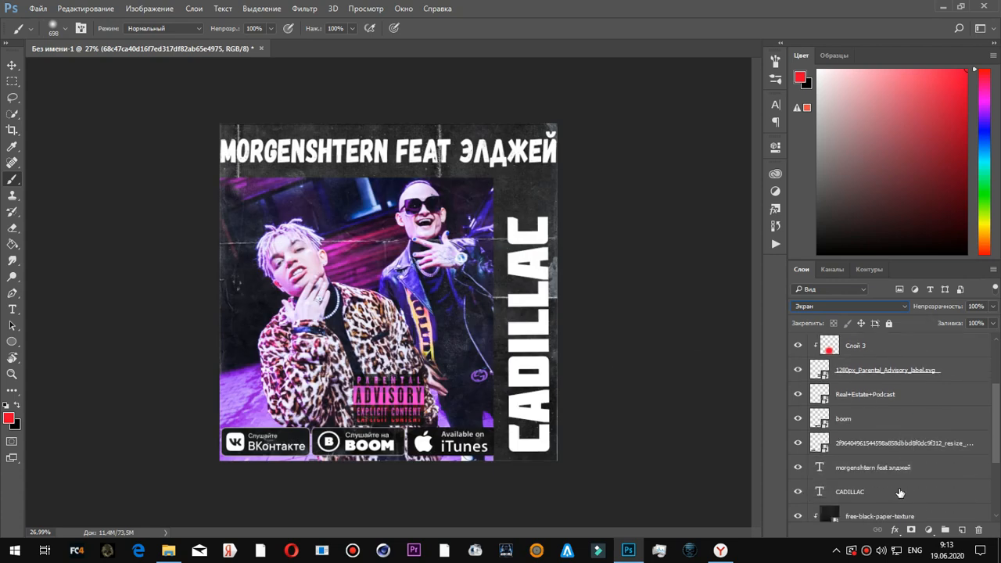
left_click(899, 513)
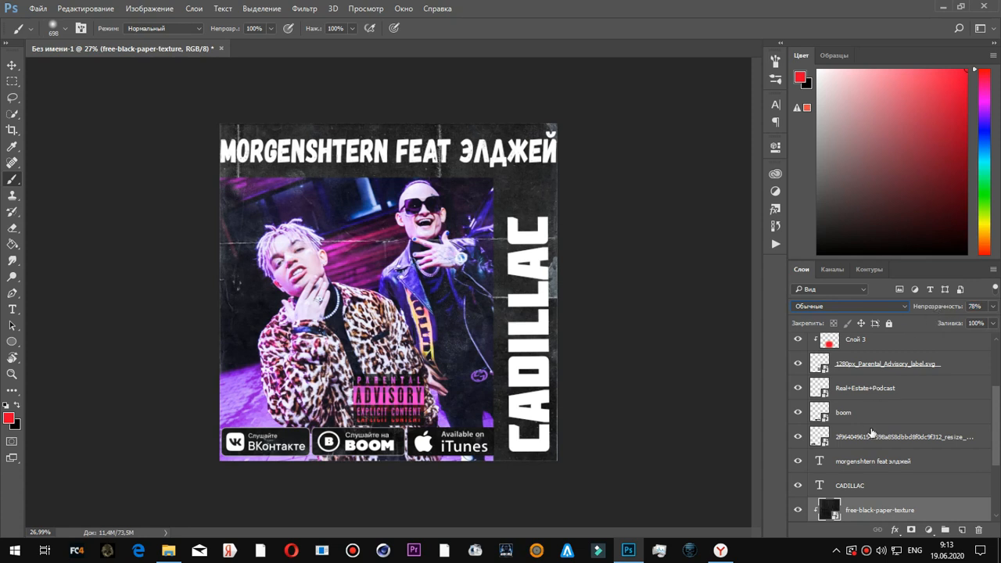
scroll(872, 433, "down", 3)
scroll(872, 438, "up", 2)
- Duplicate the CADILLAC text layer and set the copy's text color to red #dd0f0f
left_click(873, 462)
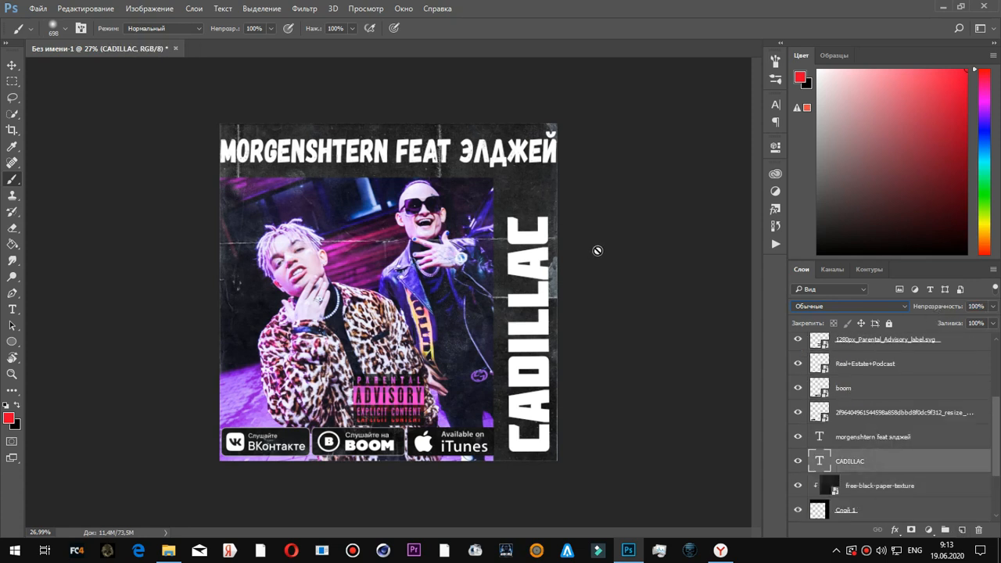
key("ctrl+j")
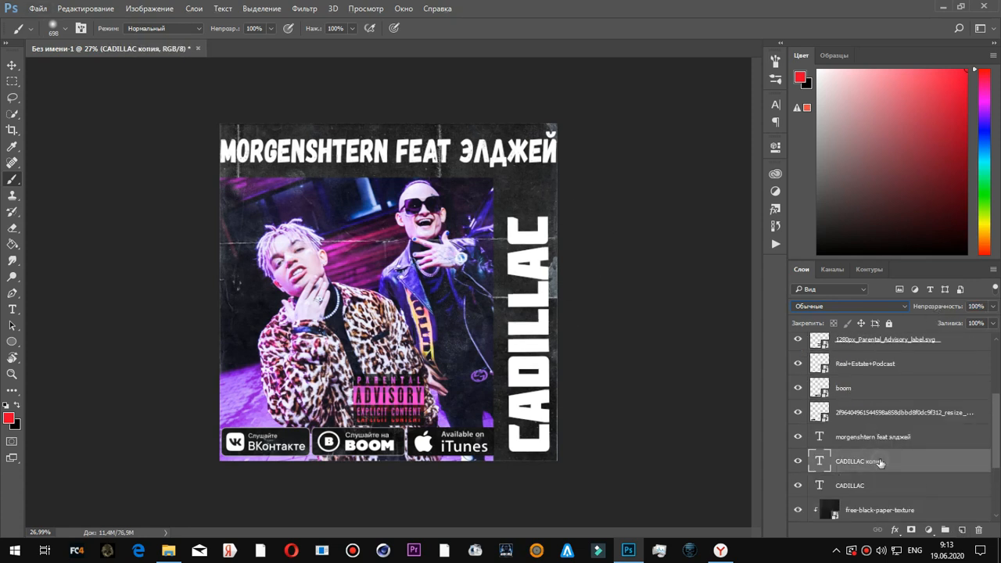
left_click(14, 311)
left_click(442, 29)
left_click(802, 217)
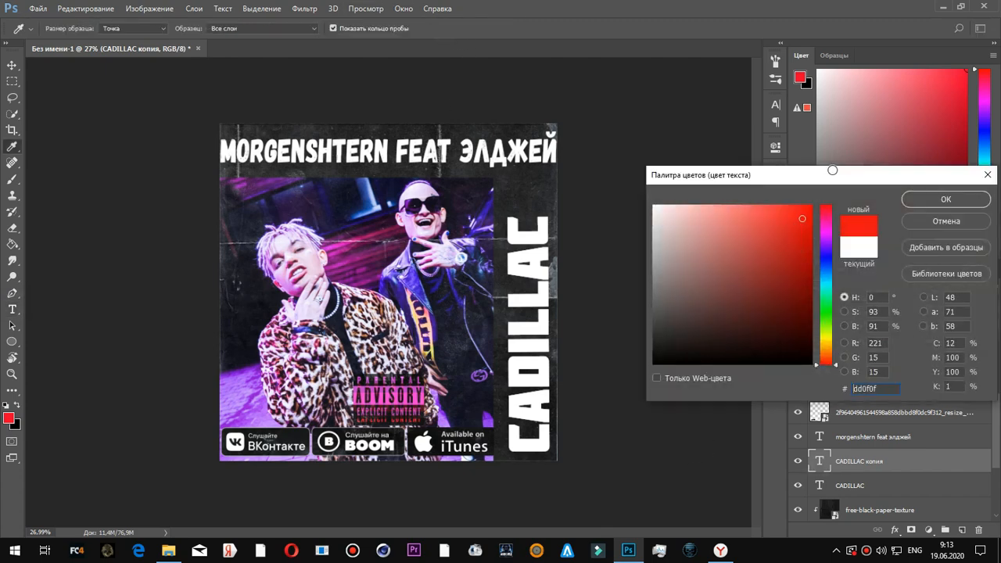
left_click(946, 199)
- Transform the red CADILLAC copy slightly, bringing its text size to 338.31 pt
scroll(627, 396, "up", 8)
scroll(626, 394, "down", 4)
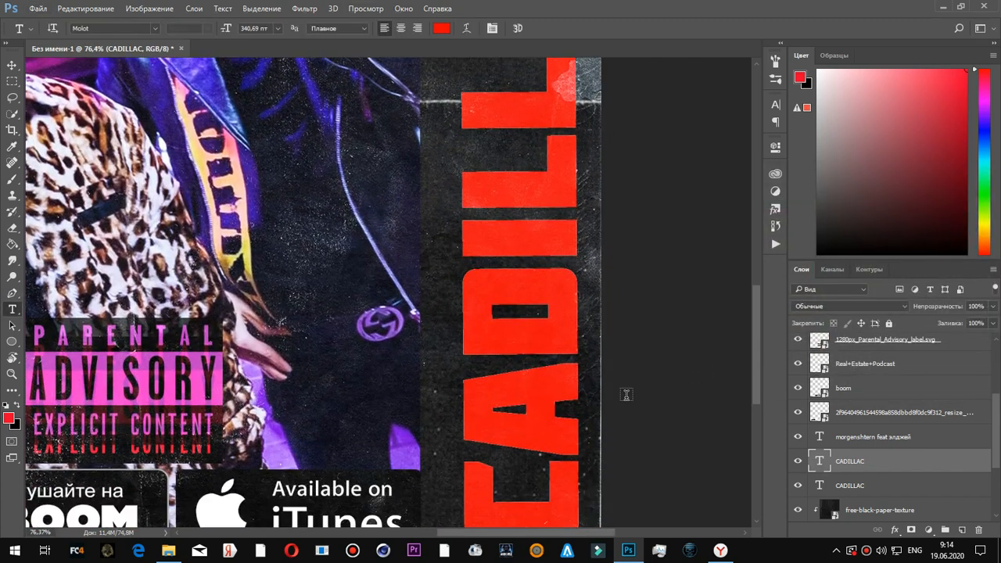
scroll(661, 237, "up", 1)
scroll(673, 295, "up", 1)
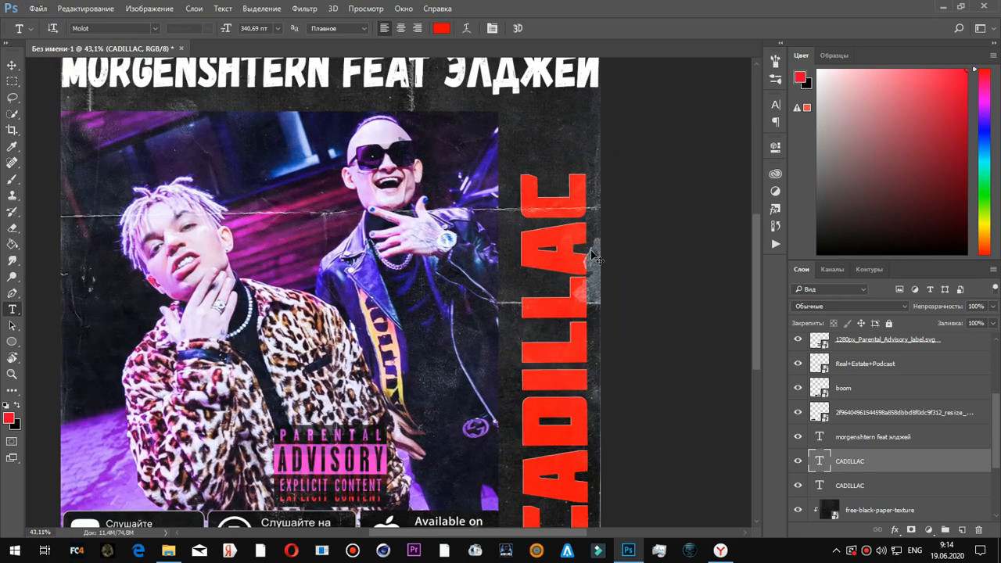
key("ctrl+t")
scroll(504, 173, "up", 1)
left_click_drag(499, 170, 495, 180)
key("Return")
key("ctrl+0")
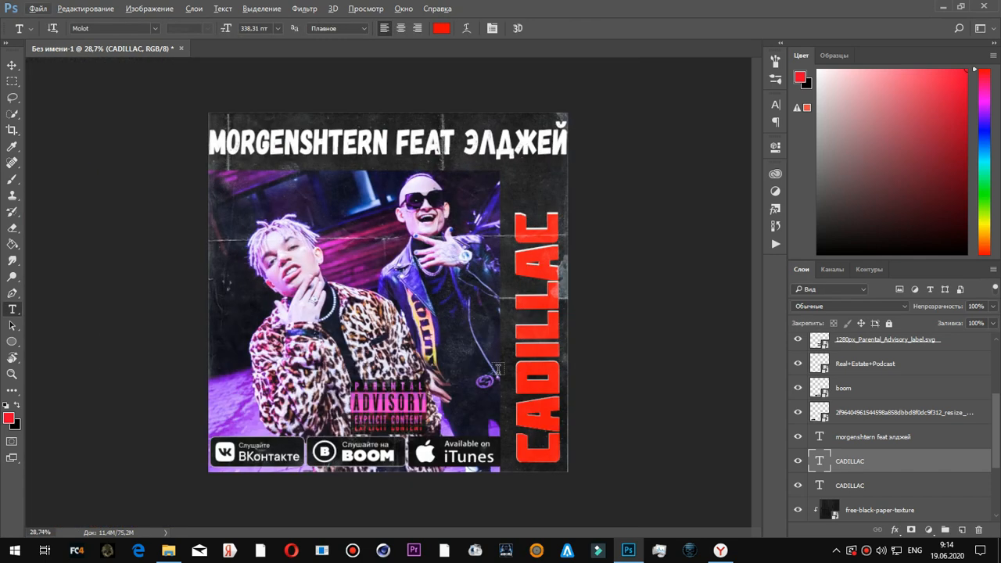
- Widen the red CADILLAC copy on both sides to 104.54% of its width
key("ctrl+t")
scroll(560, 370, "up", 2)
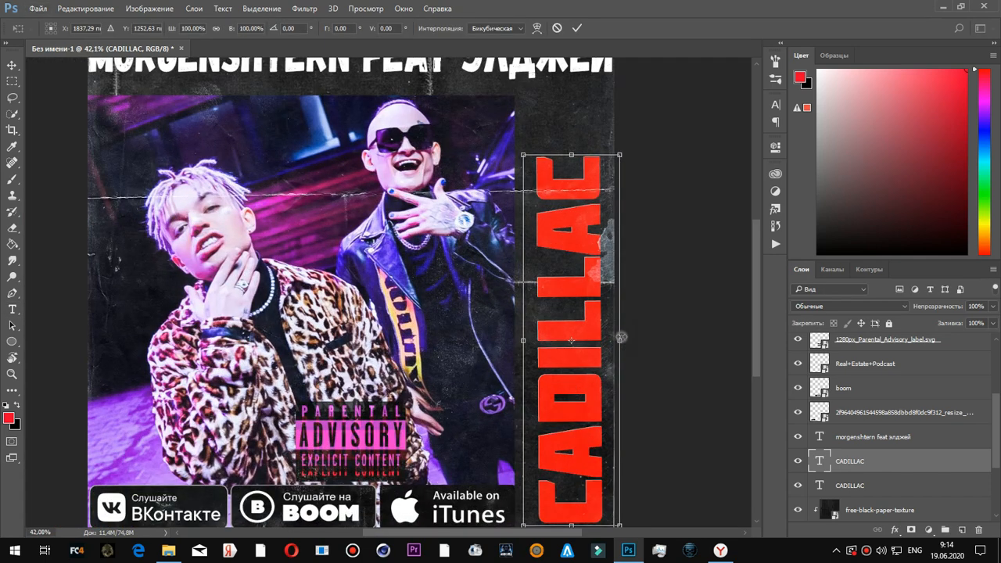
scroll(622, 337, "up", 4)
left_click_drag(661, 313, 664, 313)
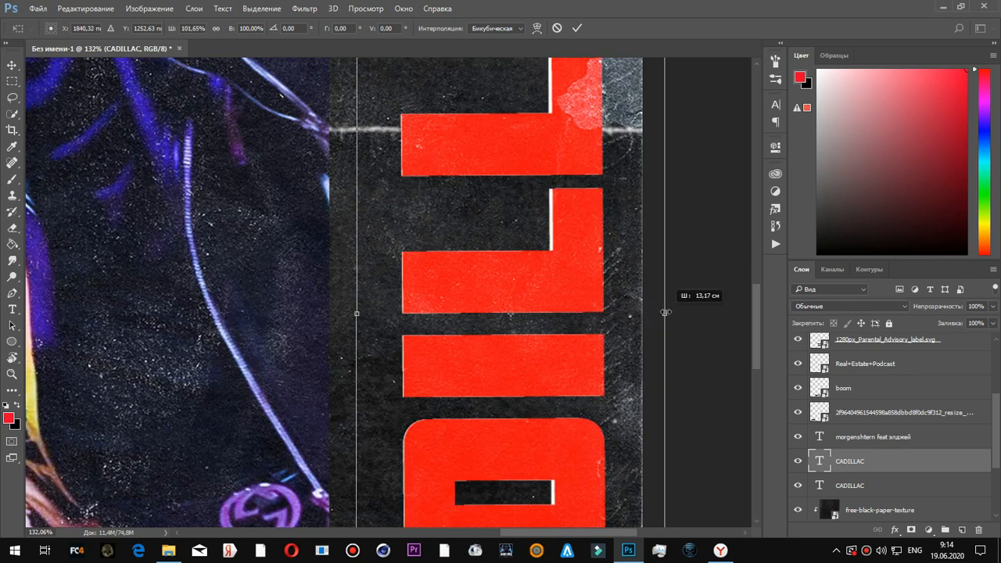
left_click_drag(355, 315, 346, 314)
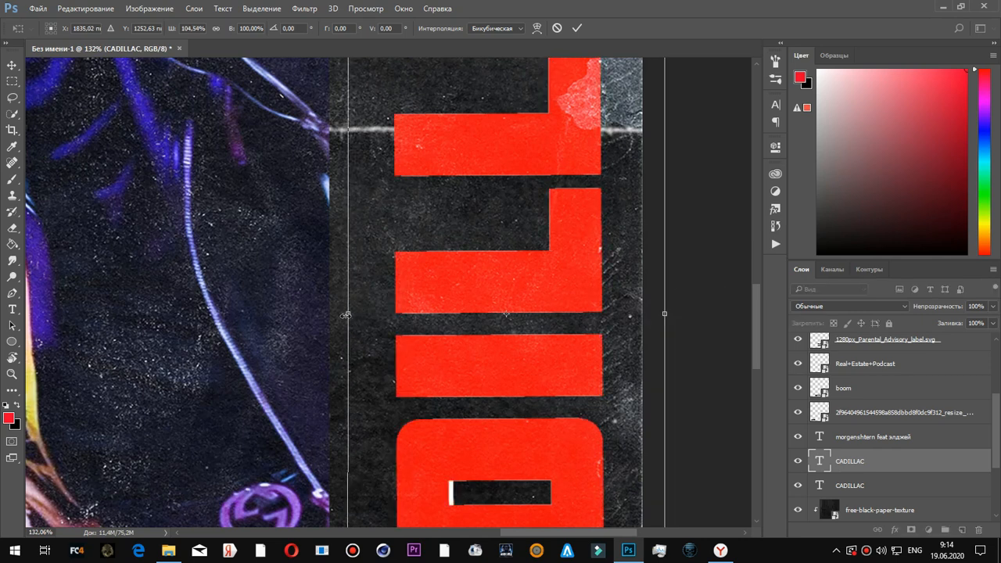
- Stretch the red CADILLAC copy slightly at its upper and lower ends, bringing its text size to 356.14 pt
scroll(356, 318, "down", 2)
scroll(508, 237, "up", 3)
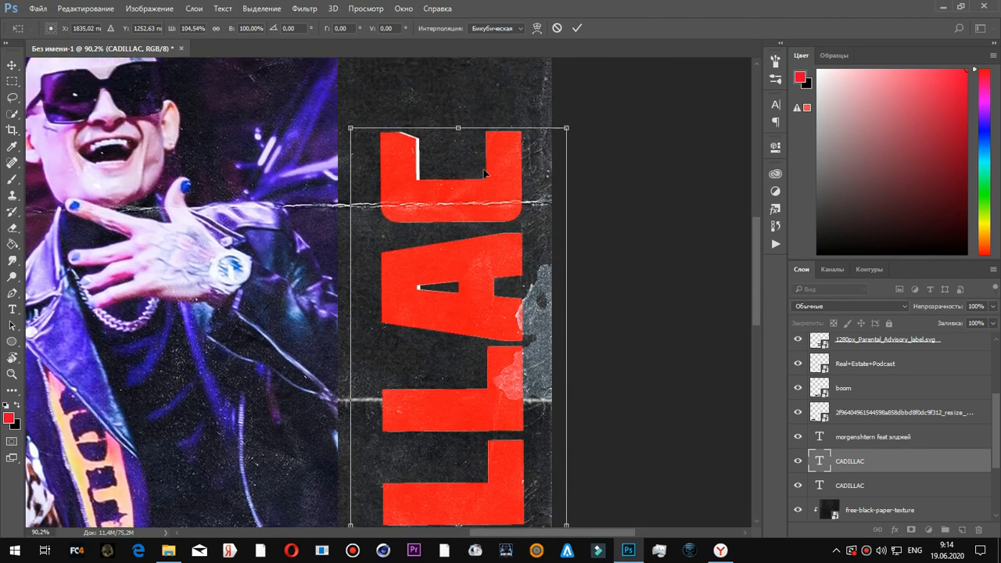
scroll(479, 161, "up", 2)
left_click_drag(450, 144, 449, 137)
scroll(454, 292, "down", 15)
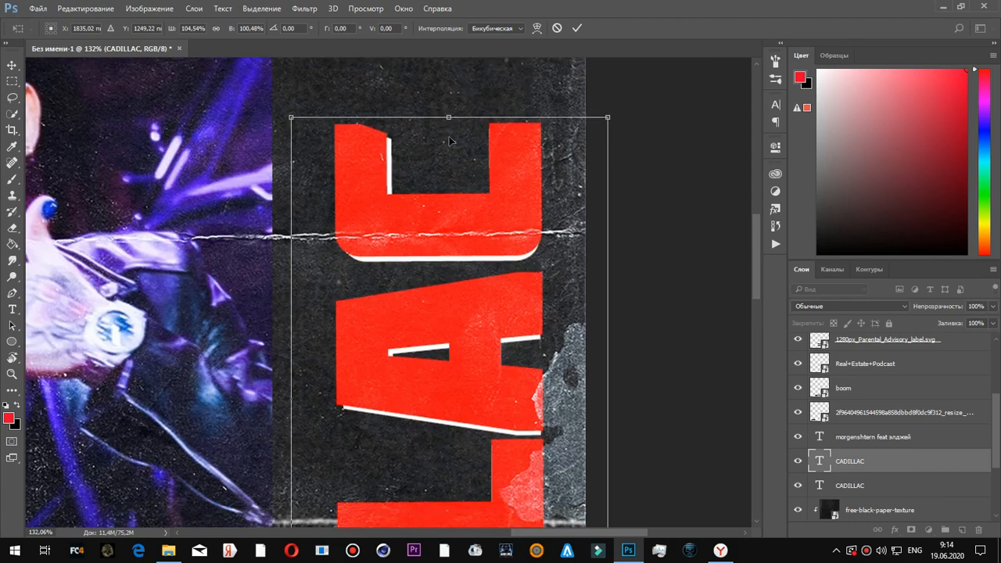
scroll(458, 365, "down", 2)
left_click_drag(452, 440, 453, 445)
key("Return")
- Move the red CADILLAC copy below the white CADILLAC text layer so it forms a thin red outline
scroll(454, 444, "down", 4)
left_click_drag(923, 465, 921, 491)
scroll(462, 327, "down", 2)
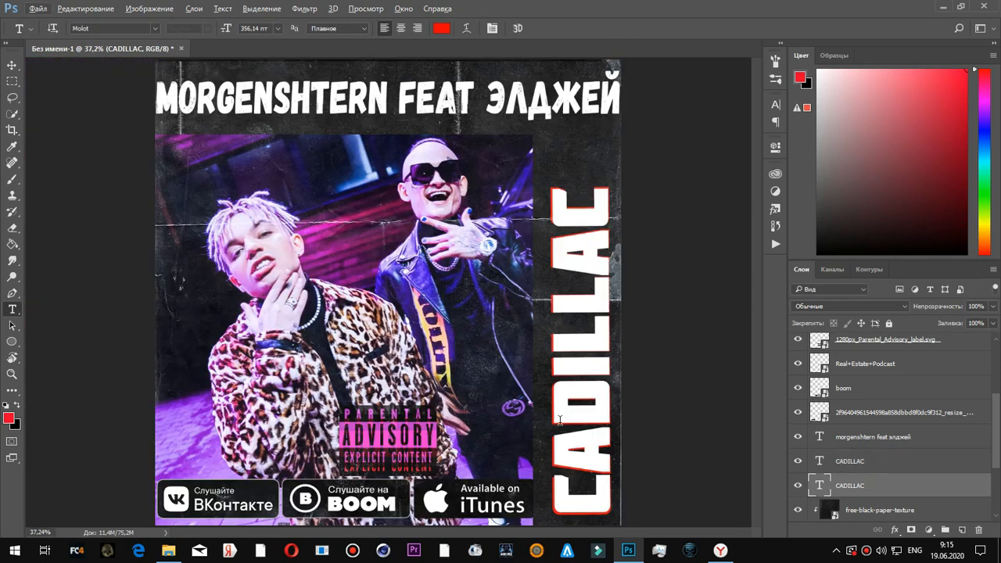
scroll(523, 208, "down", 1)
- Duplicate the artist text layer and recolor the lower of the two layers bright magenta
left_click(904, 435)
key("ctrl+j")
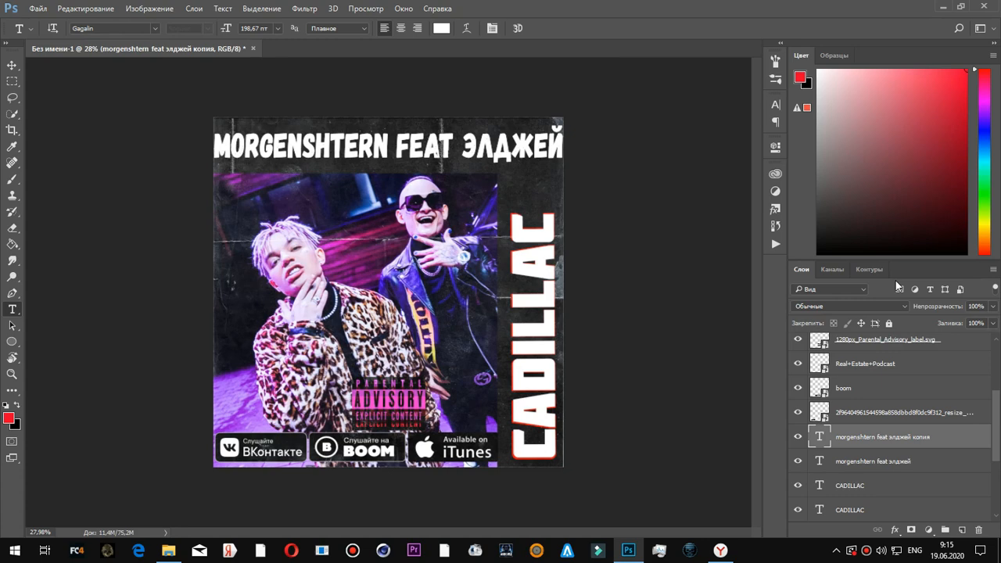
left_click(870, 465)
left_click(443, 29)
left_click(811, 216)
left_click_drag(826, 257, 827, 236)
key("Return")
- Shift the magenta artist text slightly to the right so it forms an offset edge behind the white text
scroll(428, 157, "up", 7)
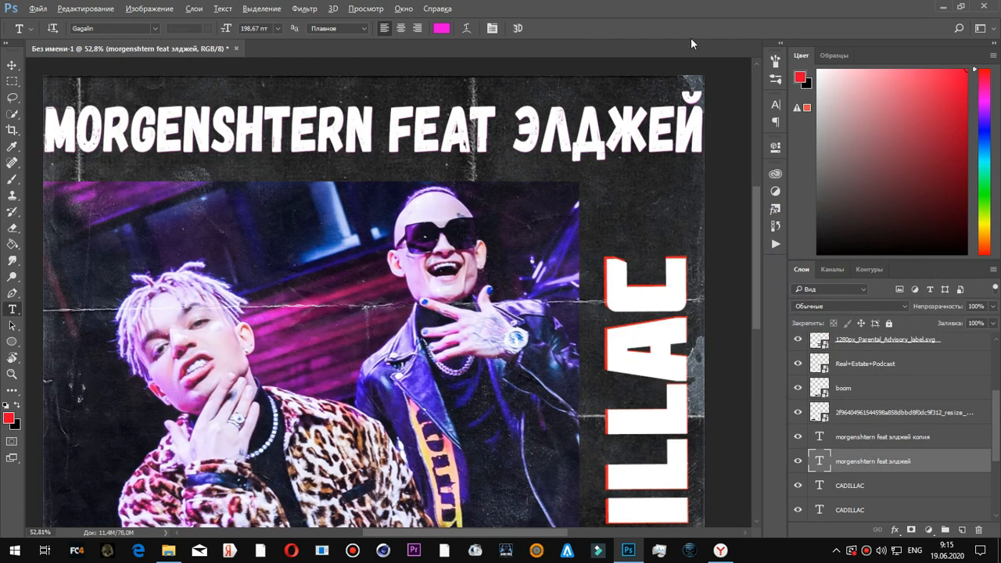
scroll(426, 217, "up", 3)
key("ctrl+t")
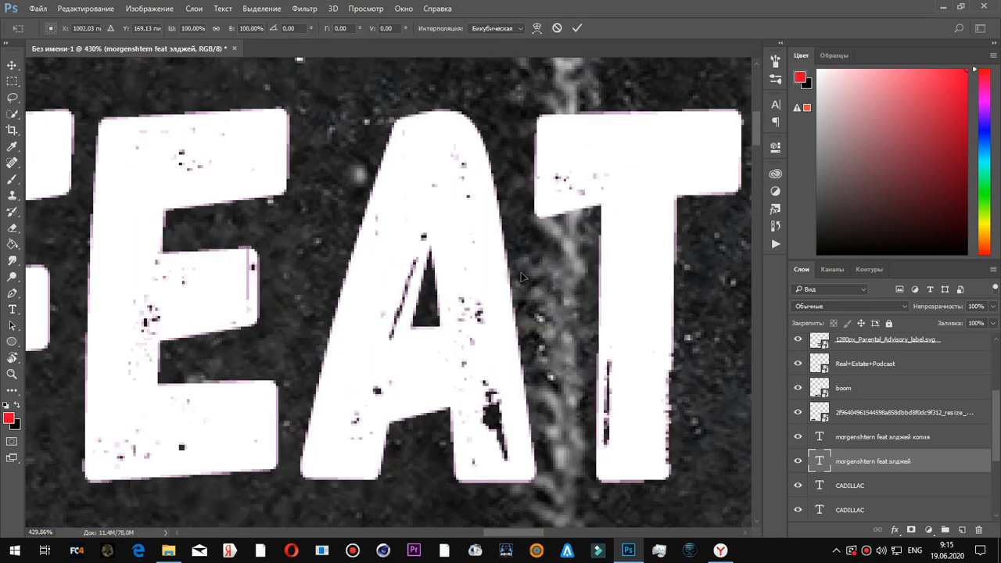
mouse_move(548, 270)
left_mouse_down()
mouse_move(576, 268)
mouse_move(565, 267)
left_mouse_up()
key("Return")
scroll(566, 267, "down", 9)
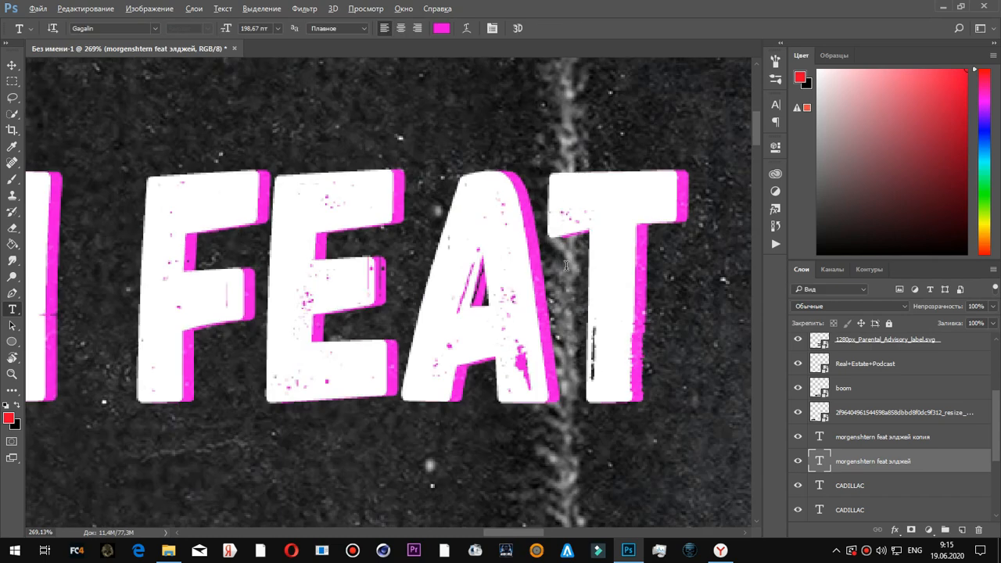
scroll(565, 266, "down", 2)
- Stamp all visible layers into a new layer at the top of the stack and open the Camera Raw filter on it
scroll(900, 406, "up", 3)
left_click(955, 350)
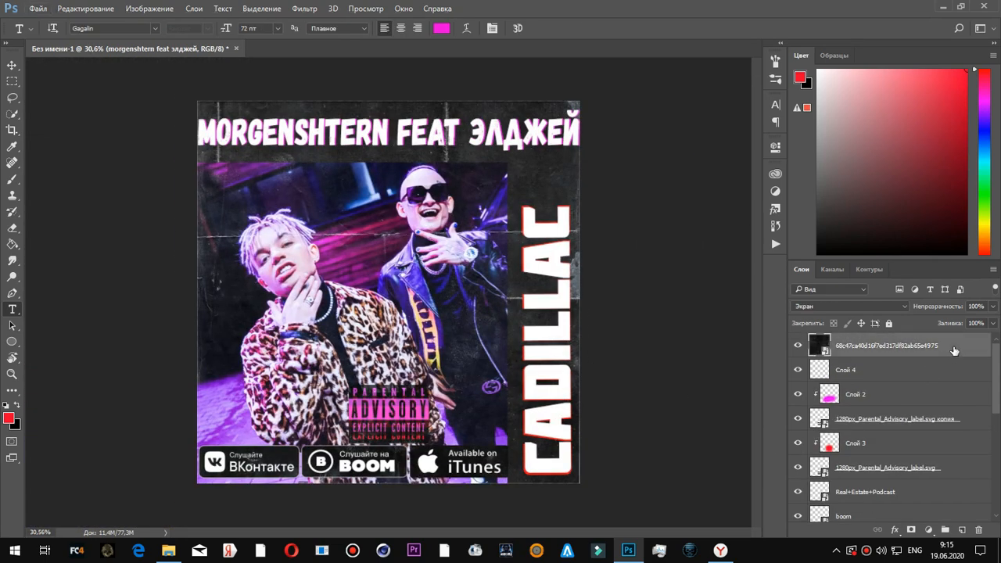
key("ctrl+shift+alt+e")
left_click(304, 9)
left_click(360, 82)
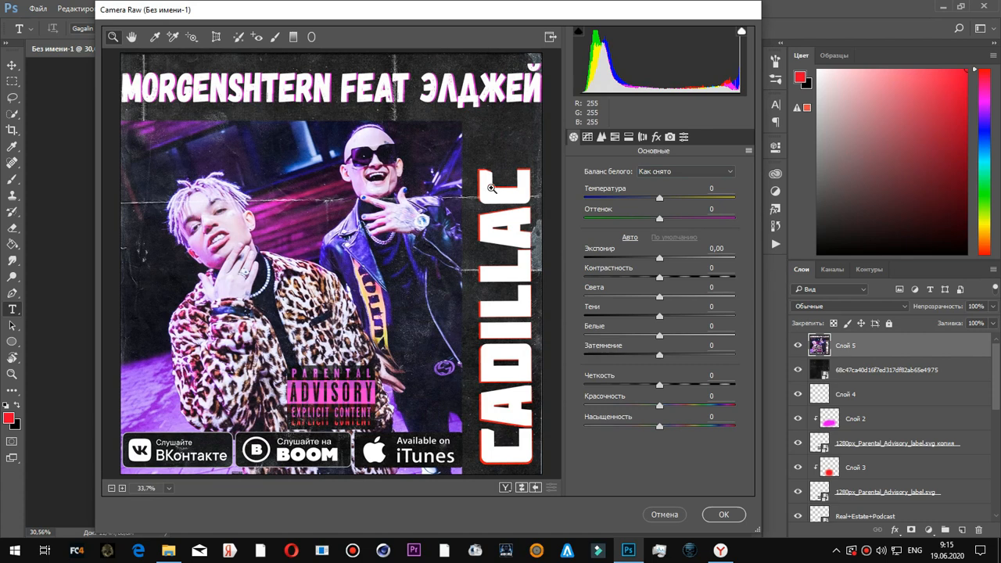
- Set Camera Raw temperature to +43, tint +26, exposure +0.40, shadows -33, blacks (Затемнение) +26 and clarity +8
left_click_drag(646, 197, 688, 202)
left_click_drag(676, 257, 665, 260)
left_click_drag(659, 311, 635, 315)
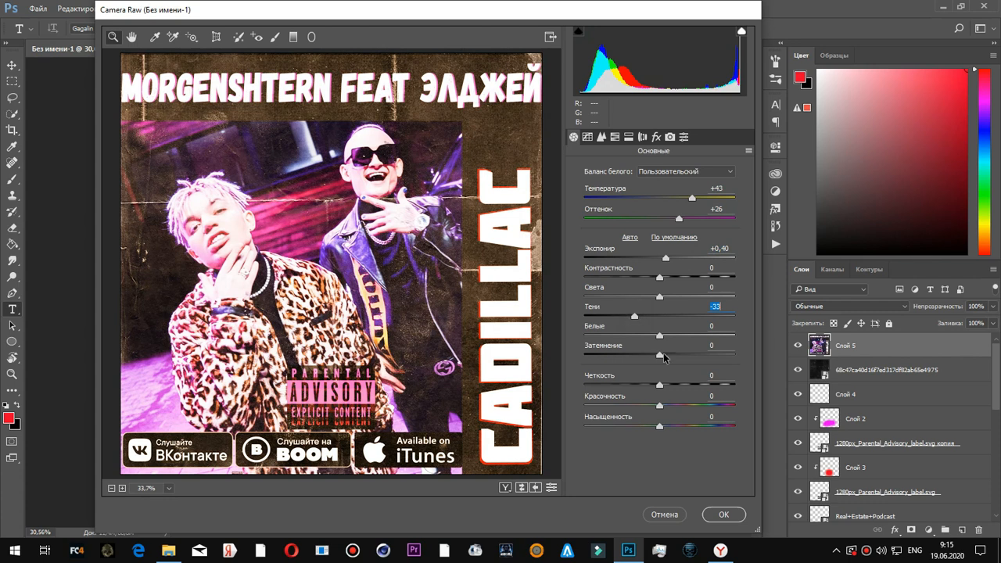
left_click_drag(660, 354, 679, 355)
left_click_drag(659, 385, 676, 390)
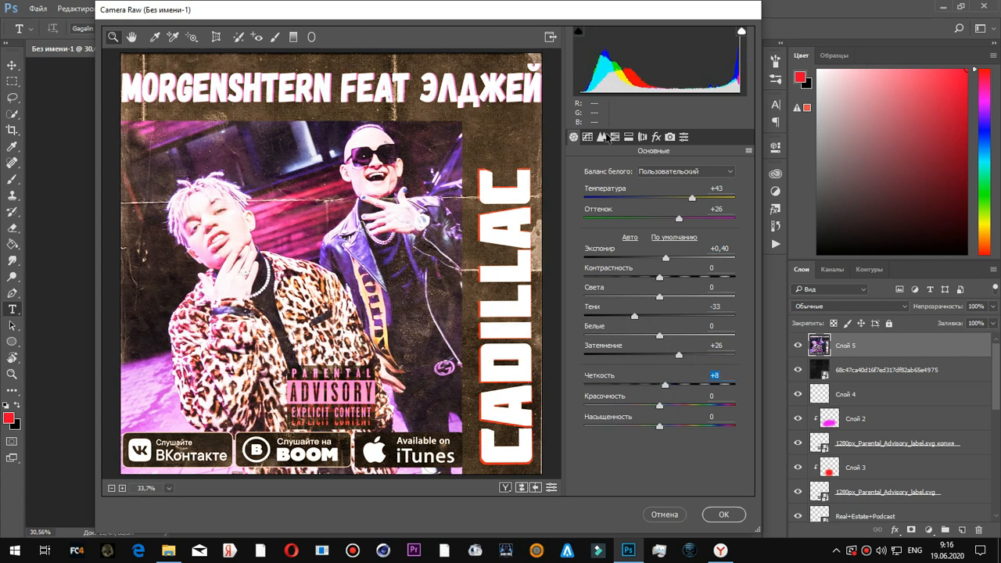
- Set the Camera Raw sharpening amount to 38 and apply the filter to the stamped layer
left_click(642, 137)
left_click(629, 137)
left_click(614, 137)
left_click(598, 138)
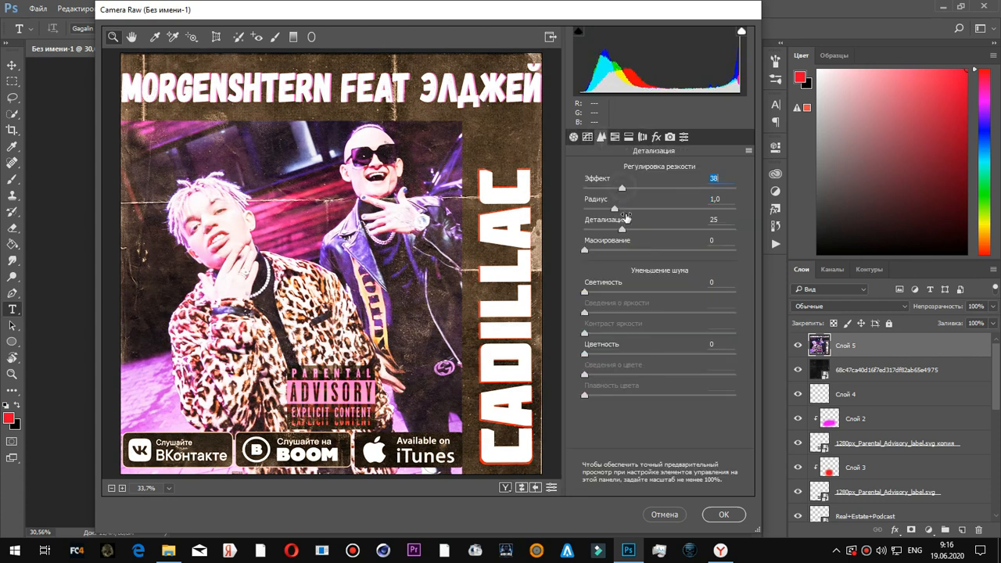
left_click(671, 137)
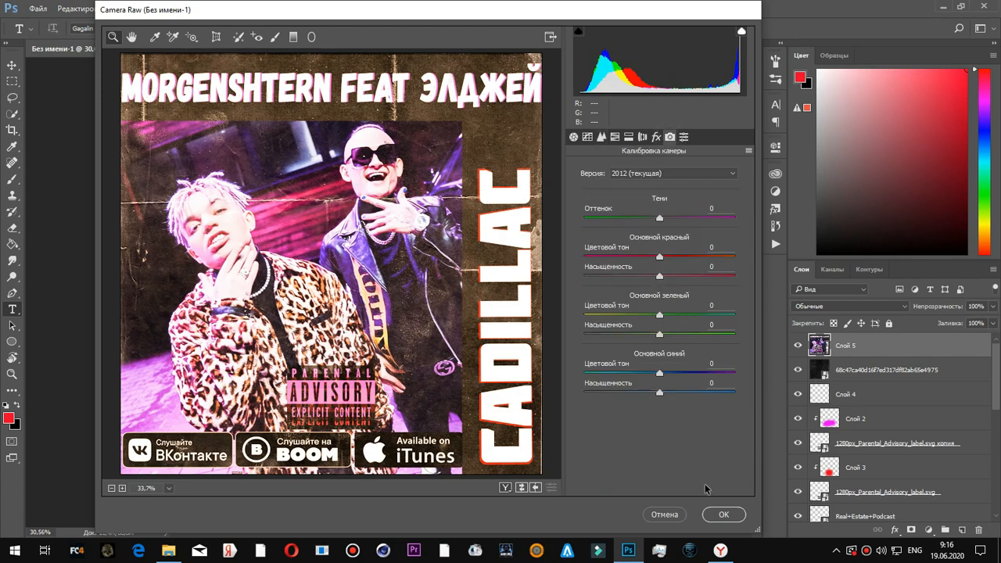
left_click(715, 514)
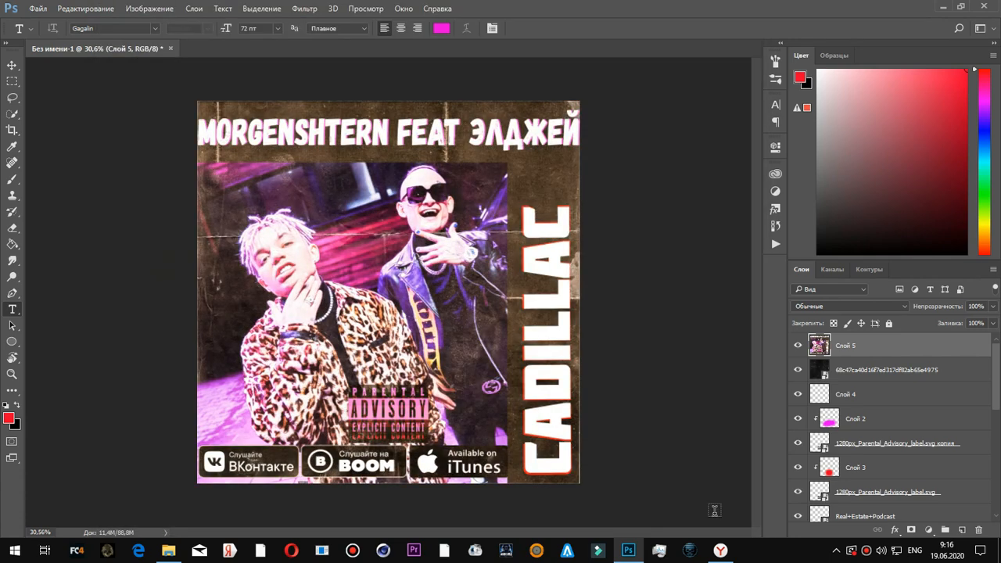